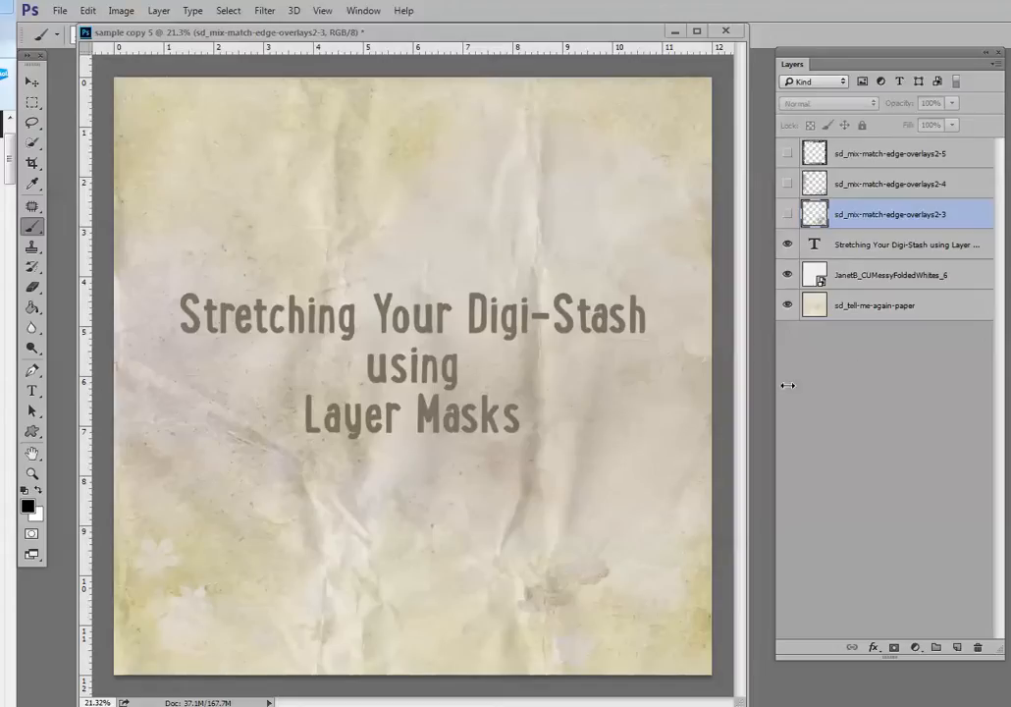
# Hide the title text layer and compare the base paper with and without the folded-paper layer, leaving the folds visible.
pyautogui.click(787, 245)
pyautogui.click(787, 274)
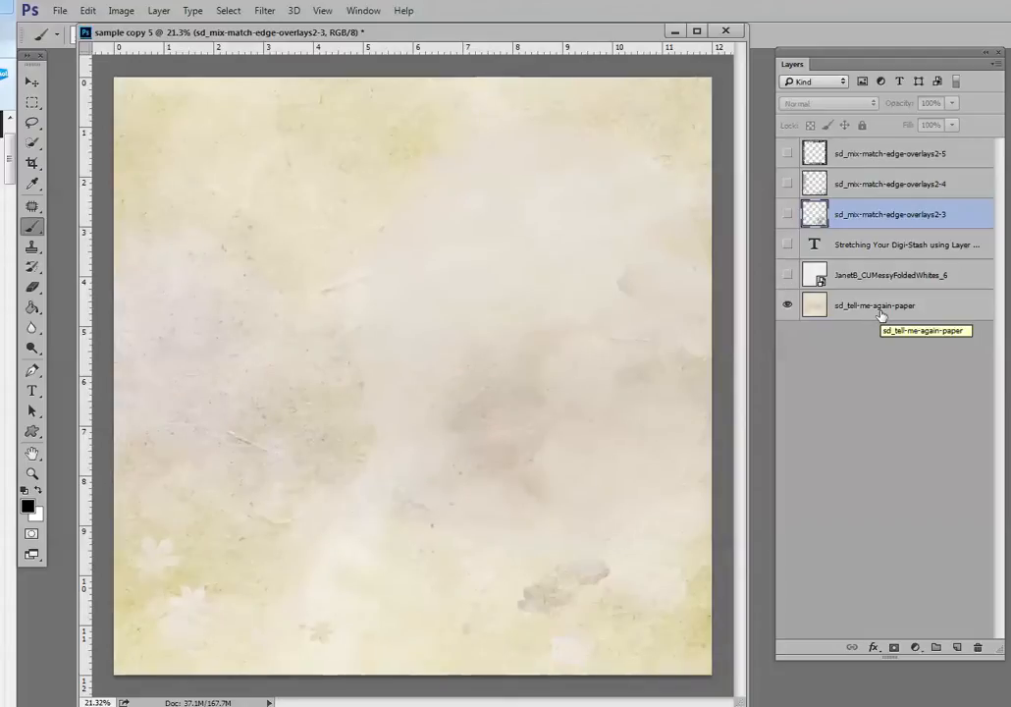
pyautogui.click(787, 275)
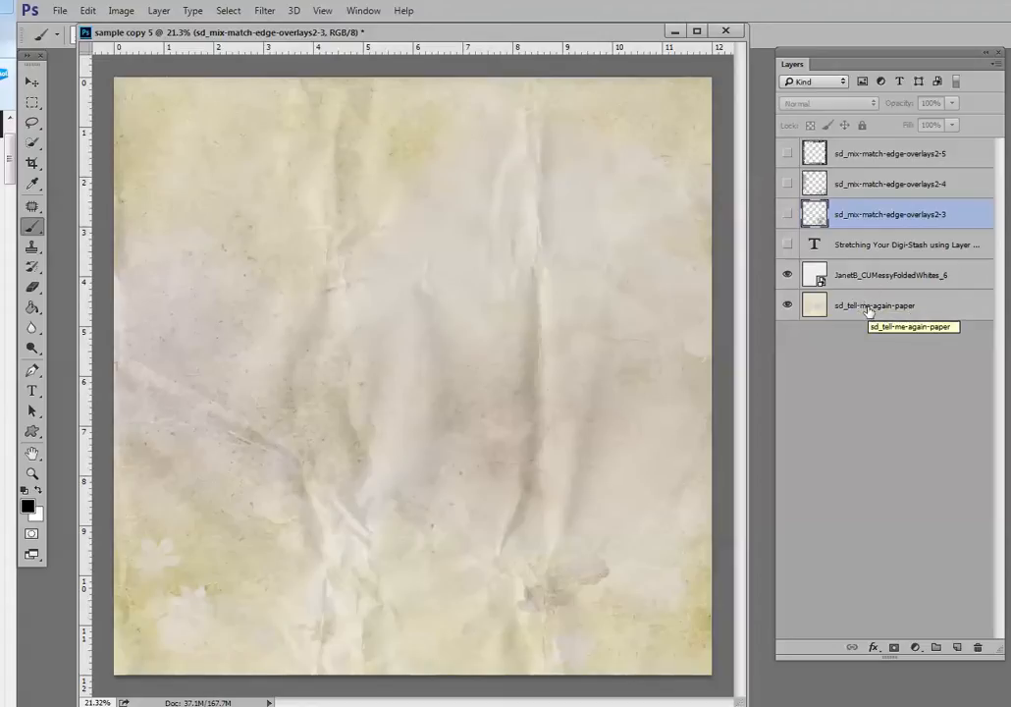
# Preview the three edge-overlay layers individually and combined, leaving sd_mix-match-edge-overlays2-3, 2-4 and 2-5 all visible.
pyautogui.click(786, 214)
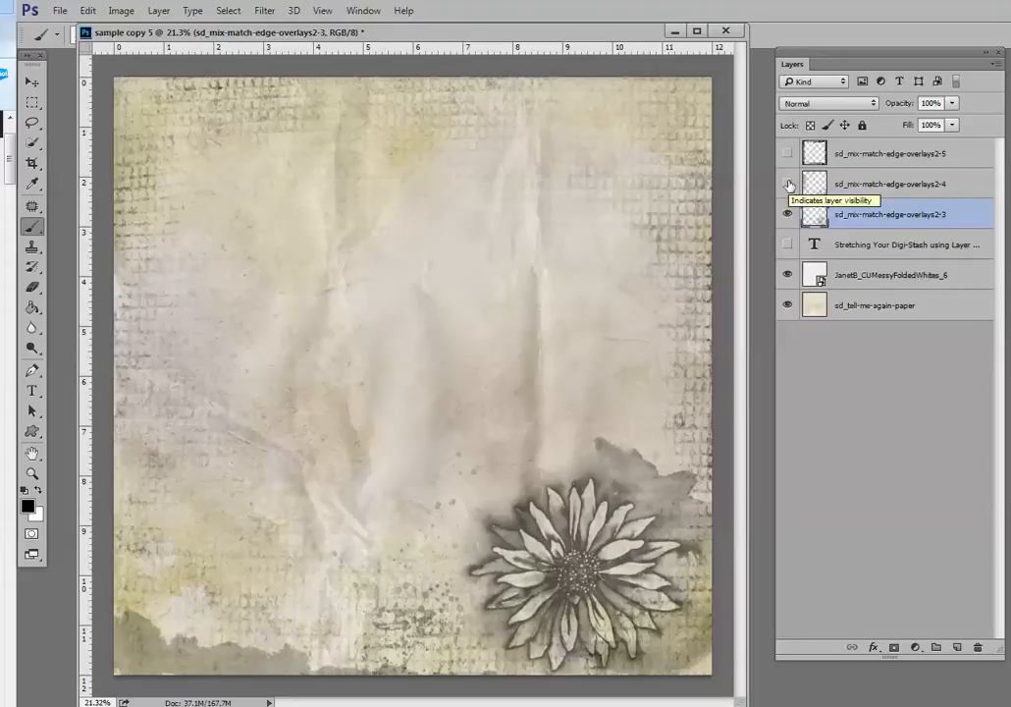
pyautogui.click(788, 186)
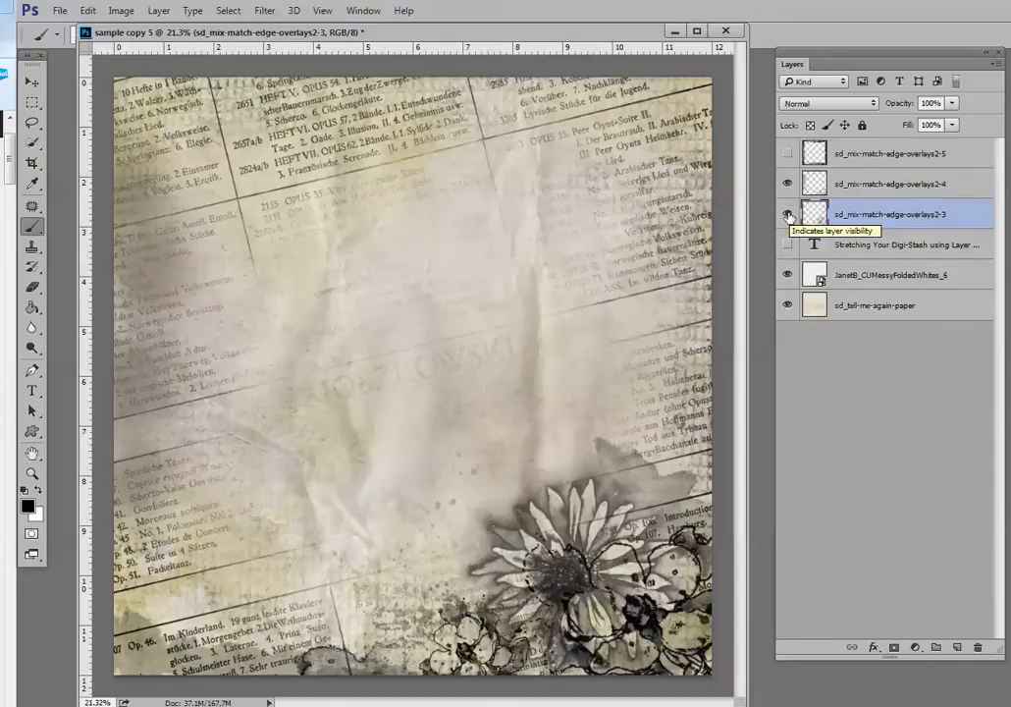
pyautogui.click(789, 214)
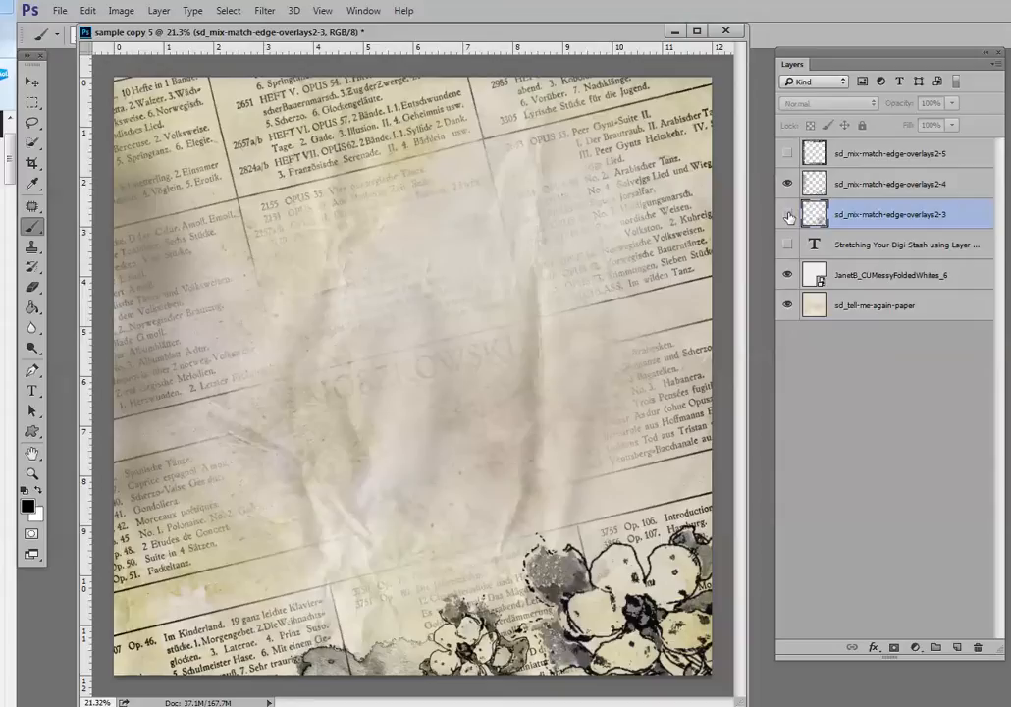
pyautogui.click(788, 184)
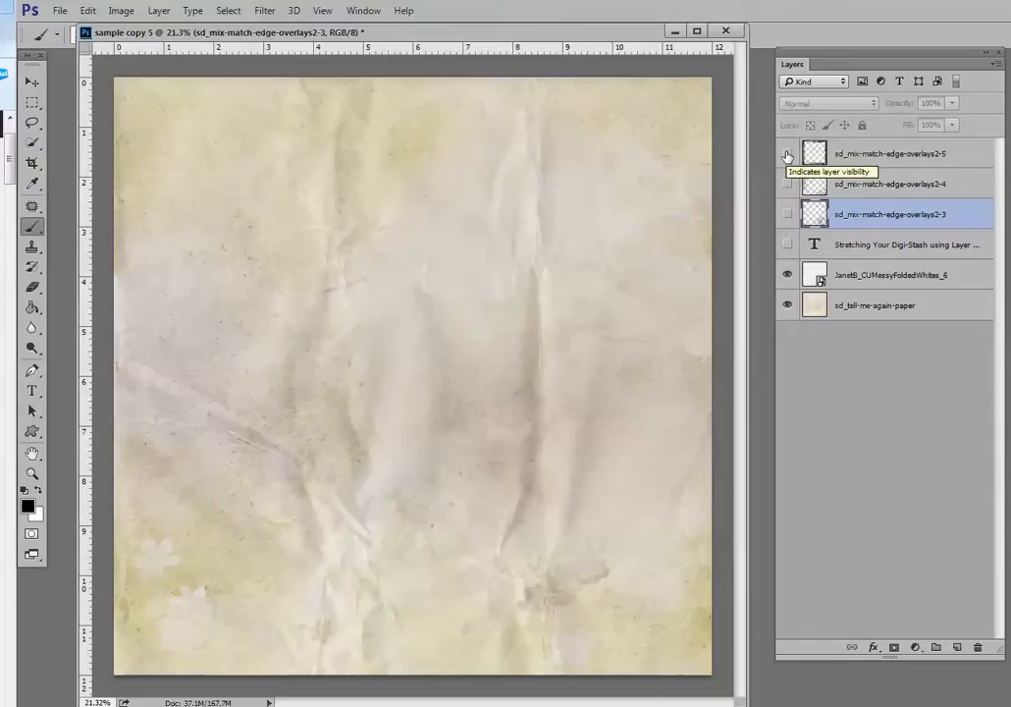
pyautogui.click(787, 154)
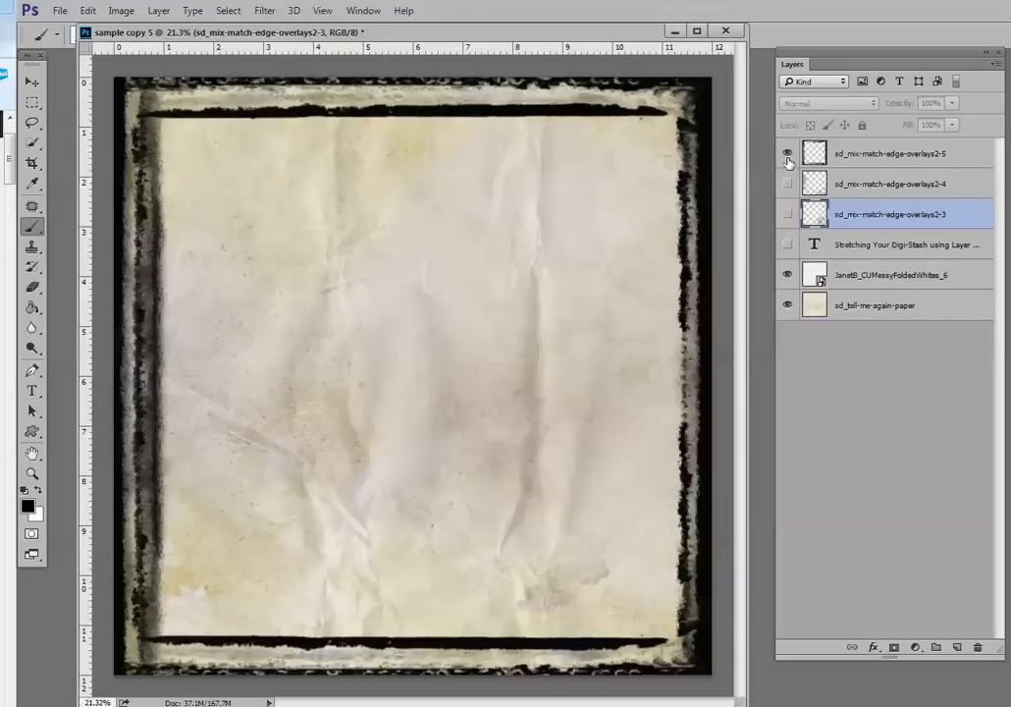
pyautogui.click(788, 184)
pyautogui.click(787, 214)
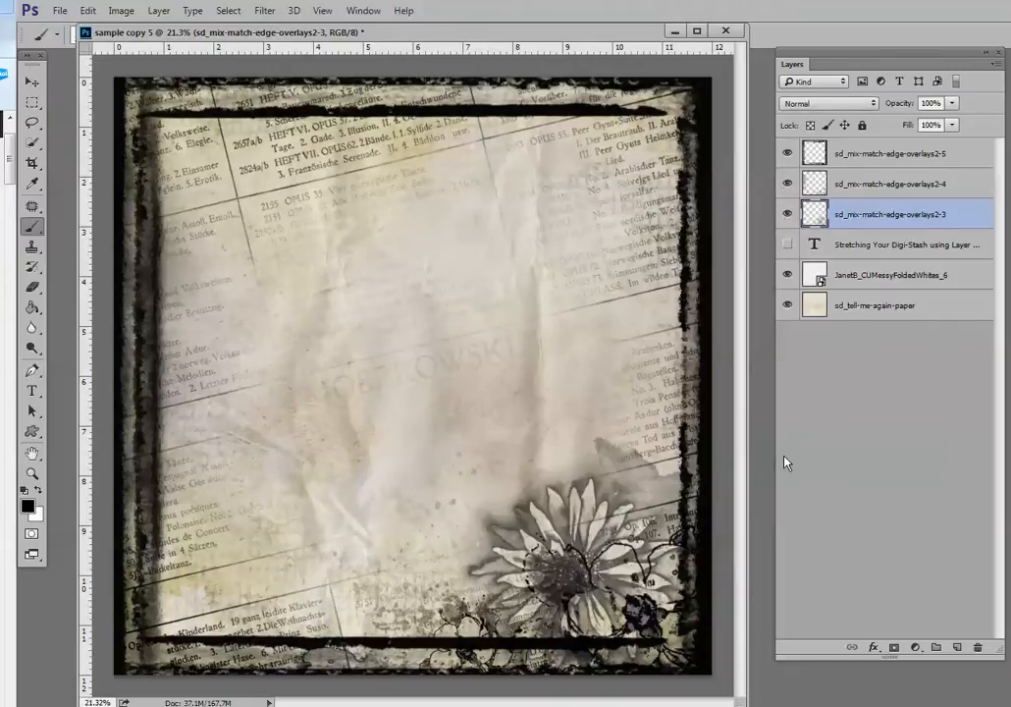
# Set the blend mode of the three edge-overlay layers (2-5, 2-4 and 2-3) to Overlay.
pyautogui.click(853, 154)
pyautogui.click(828, 104)
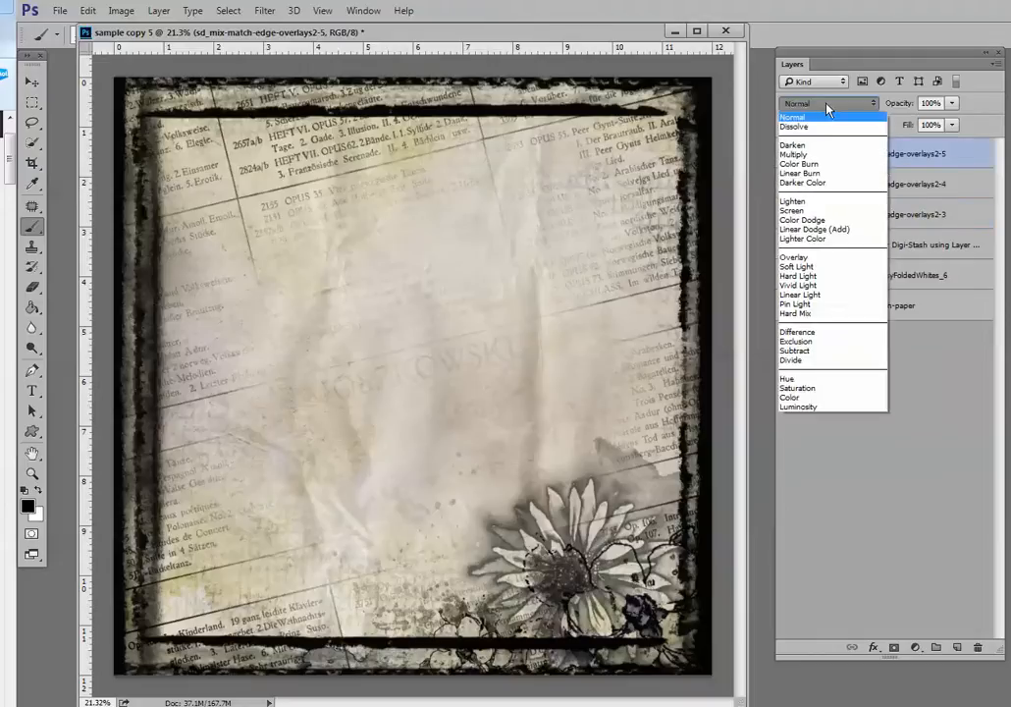
pyautogui.click(801, 255)
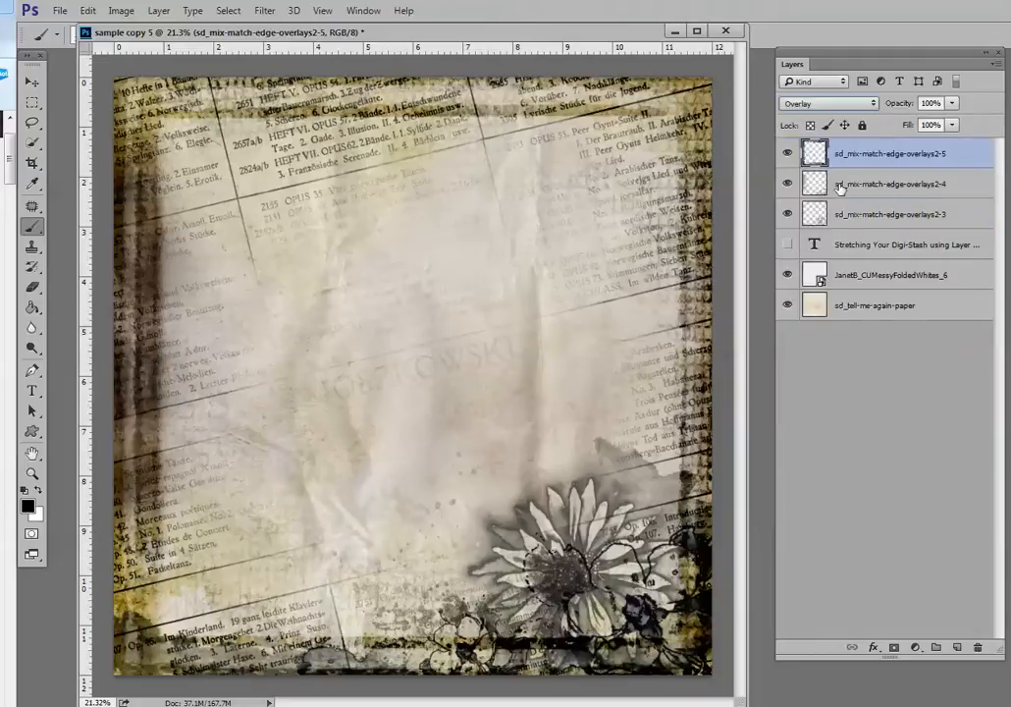
pyautogui.click(873, 184)
pyautogui.click(828, 103)
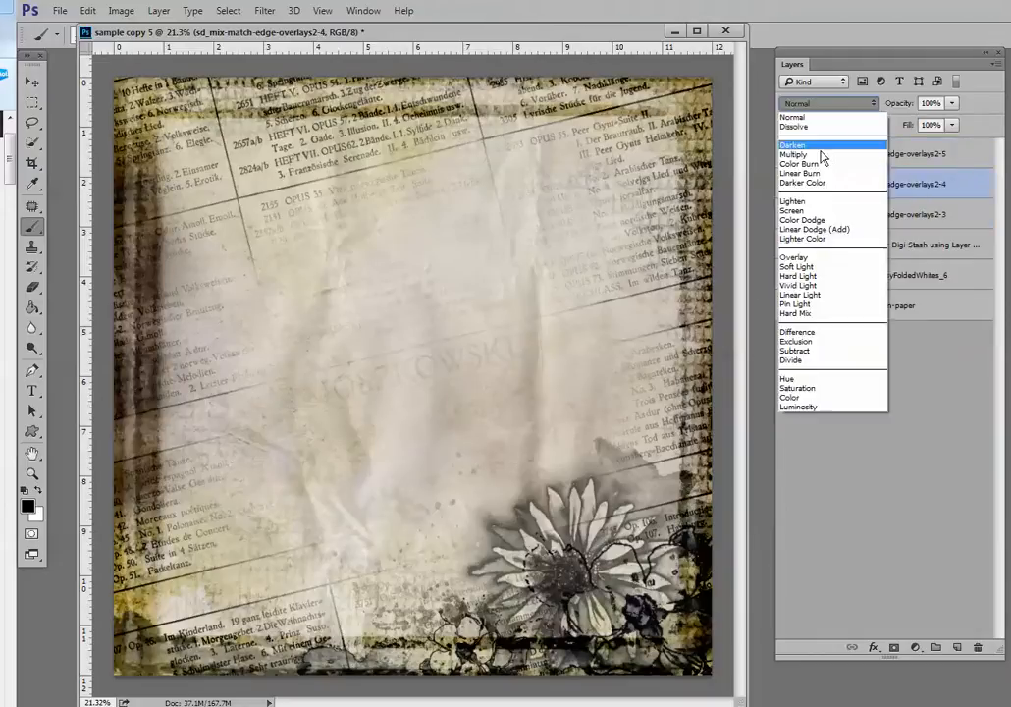
pyautogui.click(801, 257)
pyautogui.click(844, 214)
pyautogui.click(825, 104)
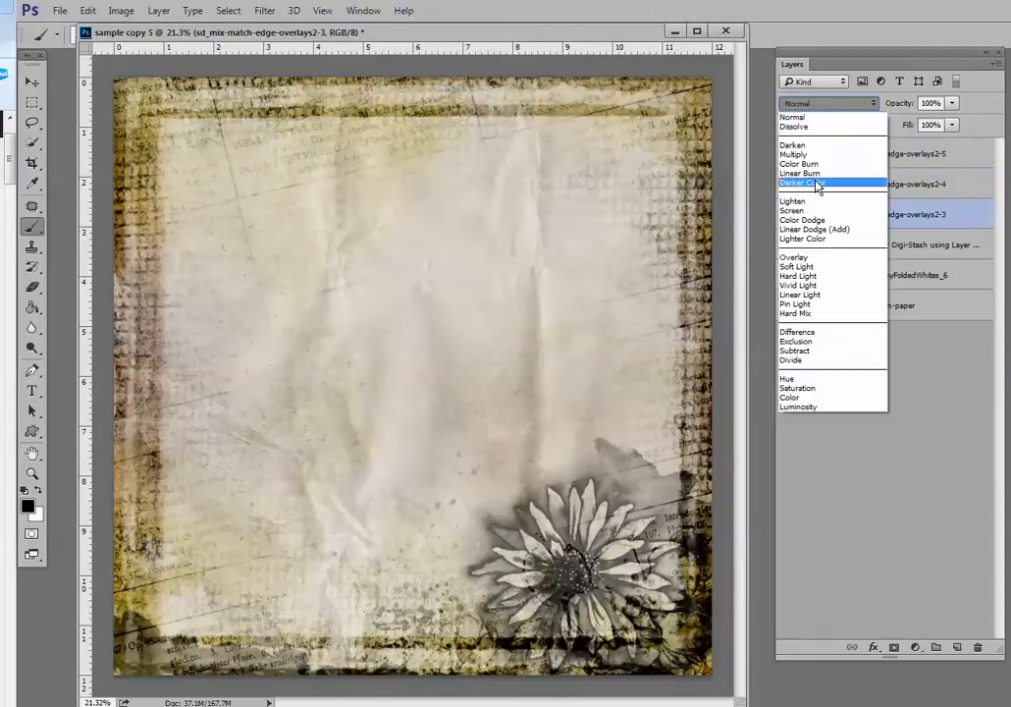
pyautogui.click(801, 255)
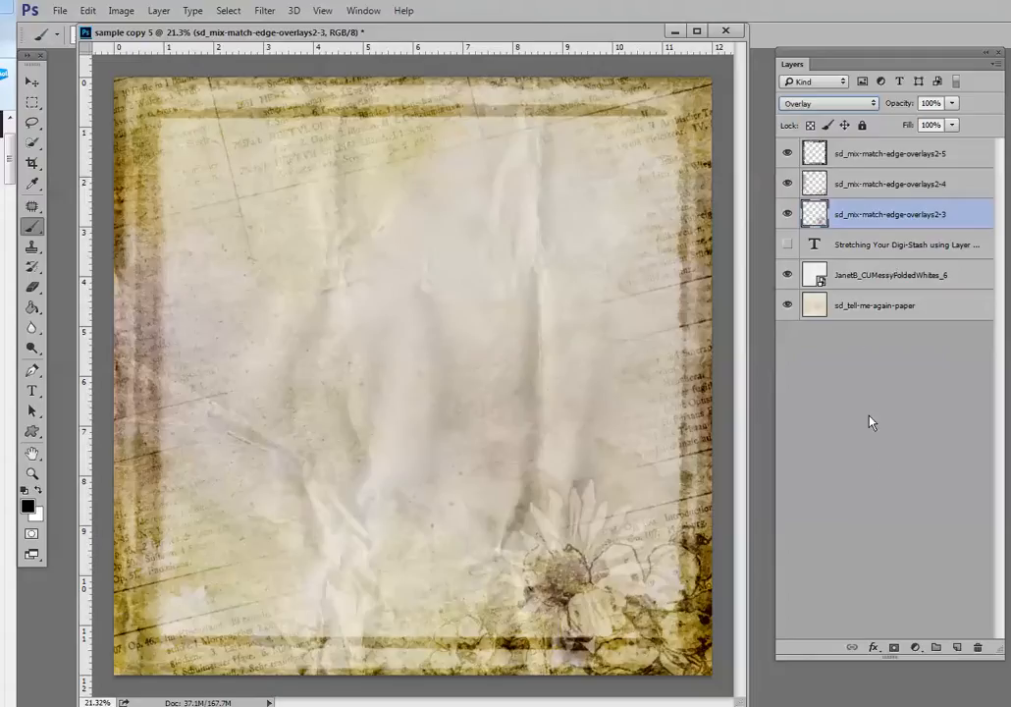
# Add a layer mask to both sd_mix-match-edge-overlays2-5 and sd_mix-match-edge-overlays2-4.
pyautogui.click(948, 152)
pyautogui.click(894, 647)
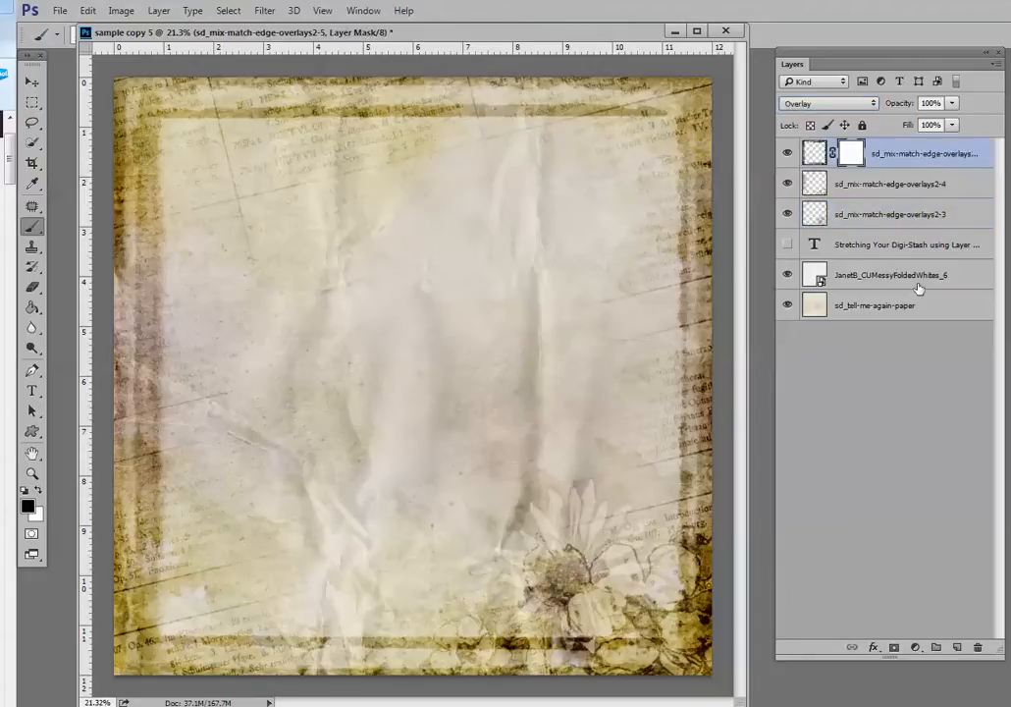
pyautogui.click(898, 184)
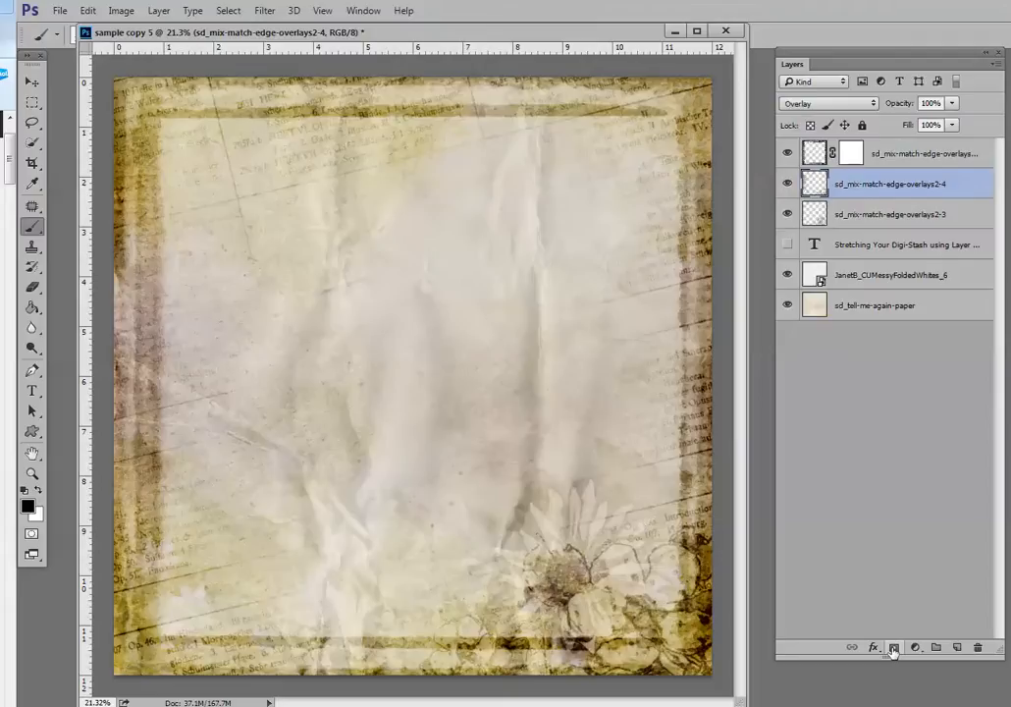
pyautogui.click(893, 647)
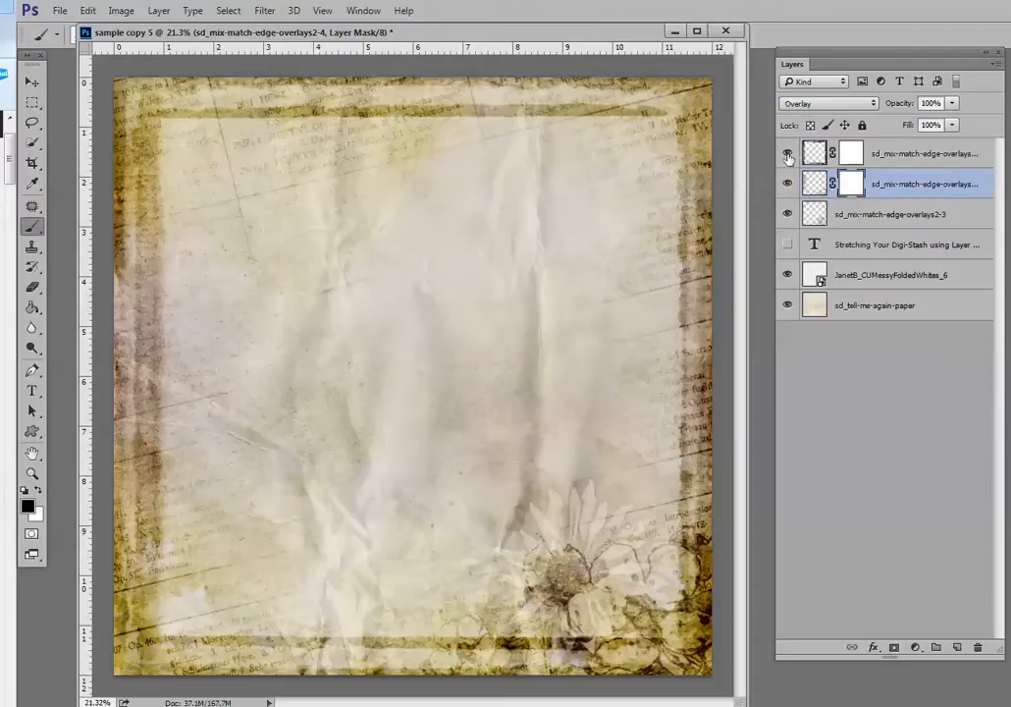
# Hide the sd_mix-match-edge-overlays2-5 layer and rename the sd_mix-match-edge-overlays2-4 layer as text.
pyautogui.click(788, 155)
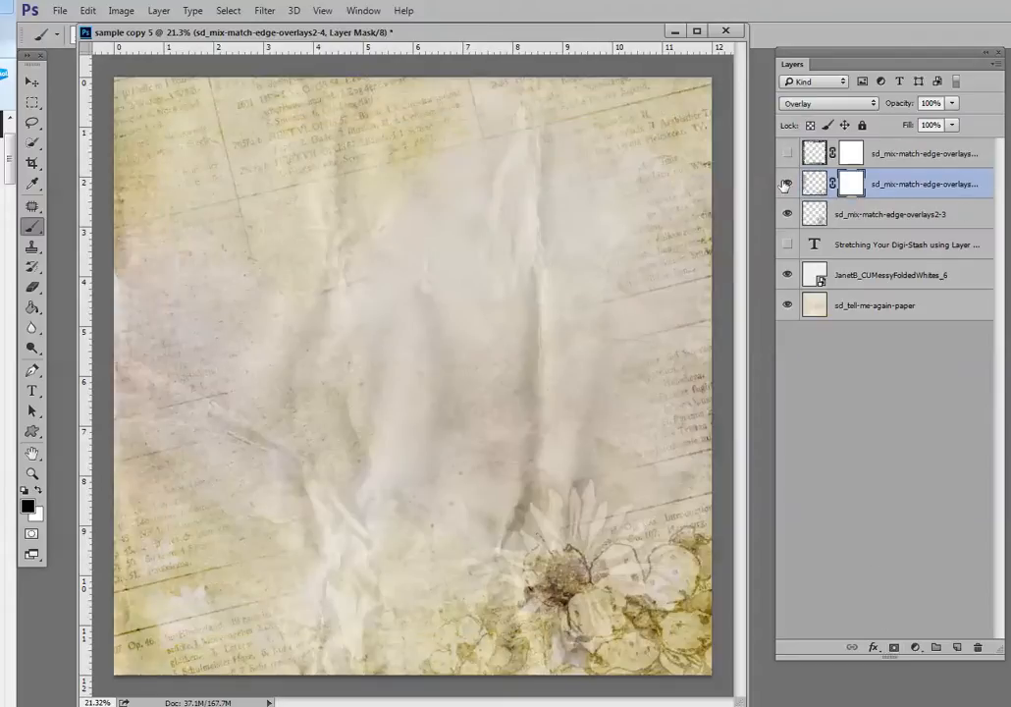
pyautogui.click(790, 184)
pyautogui.click(788, 184)
pyautogui.doubleClick(892, 185)
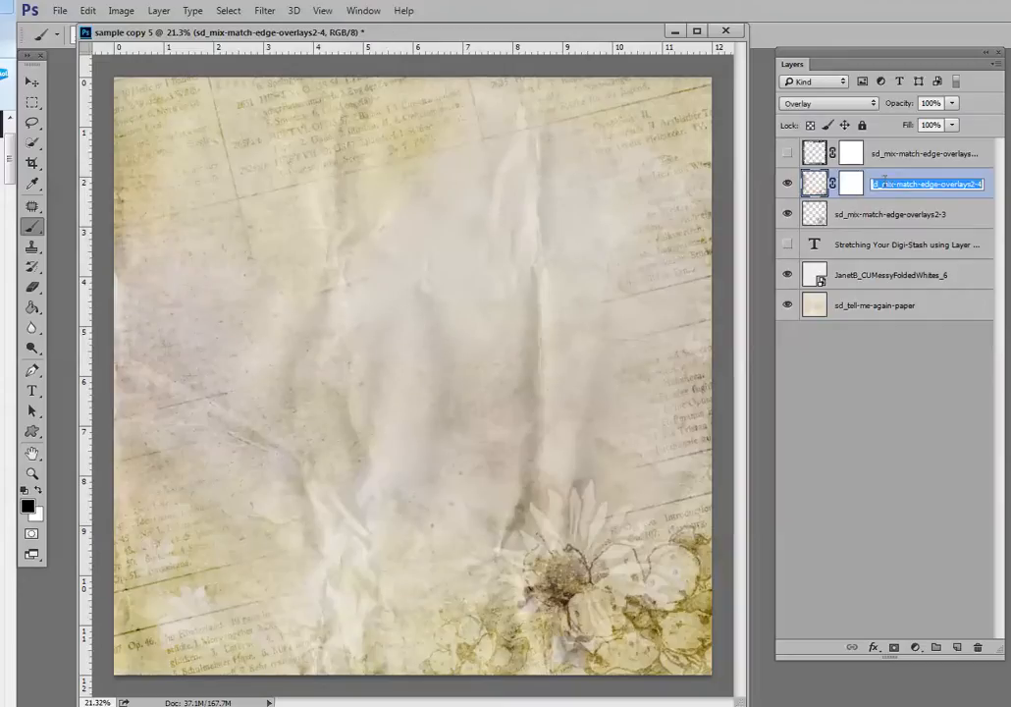
pyautogui.write('text')
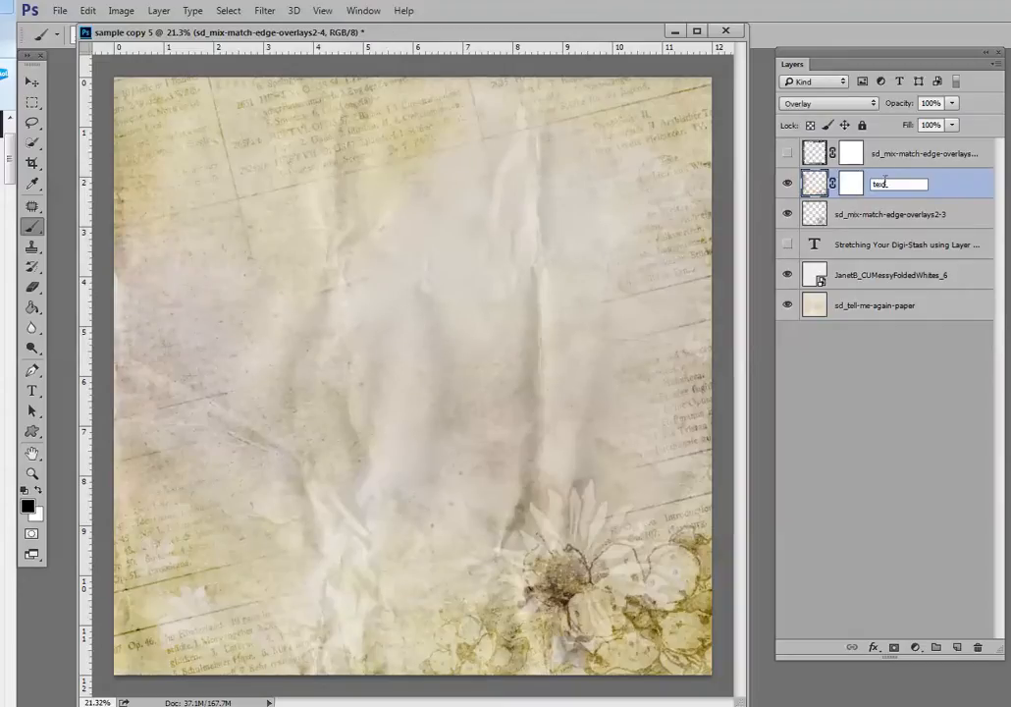
pyautogui.press('Return')
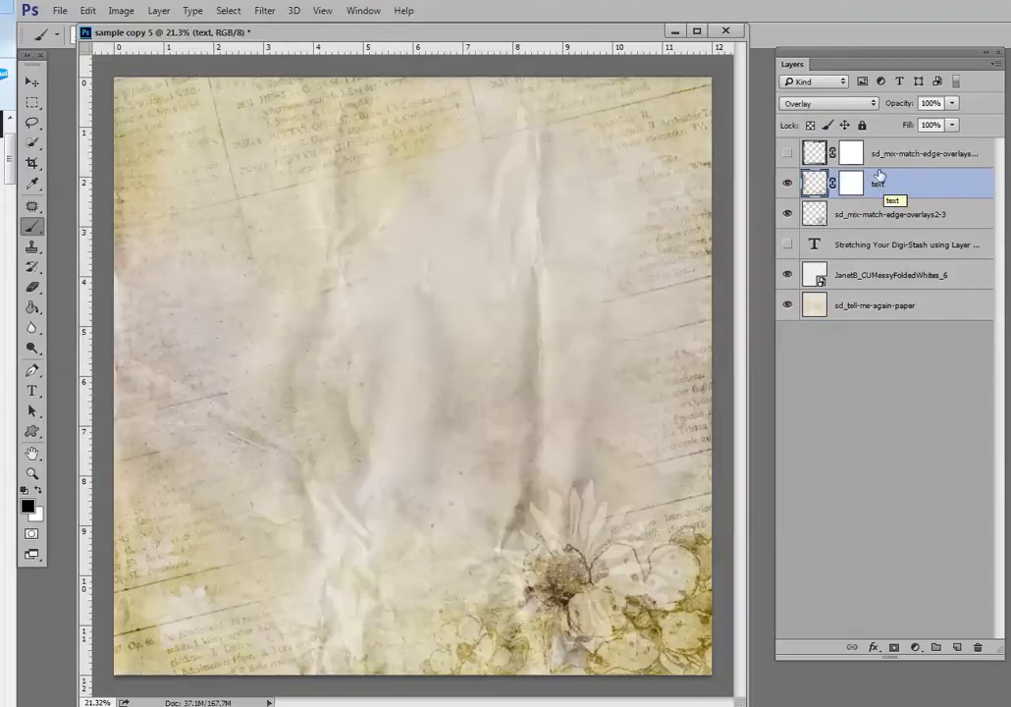
# Rename the sd_mix-match-edge-overlays2-5 layer as border.
pyautogui.doubleClick(883, 154)
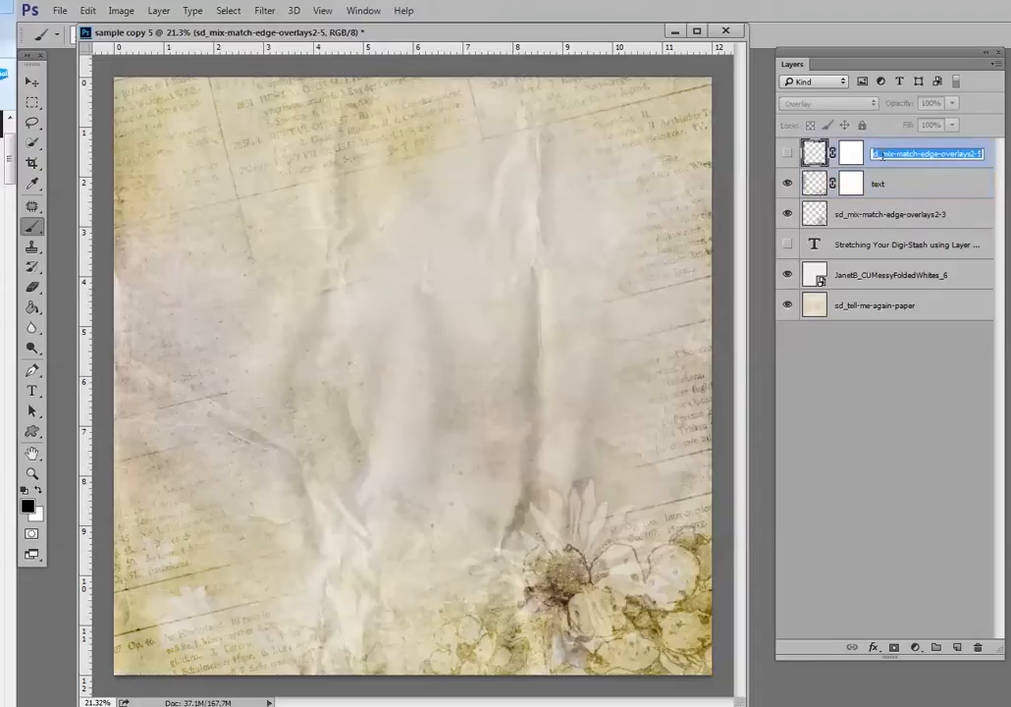
pyautogui.write('border')
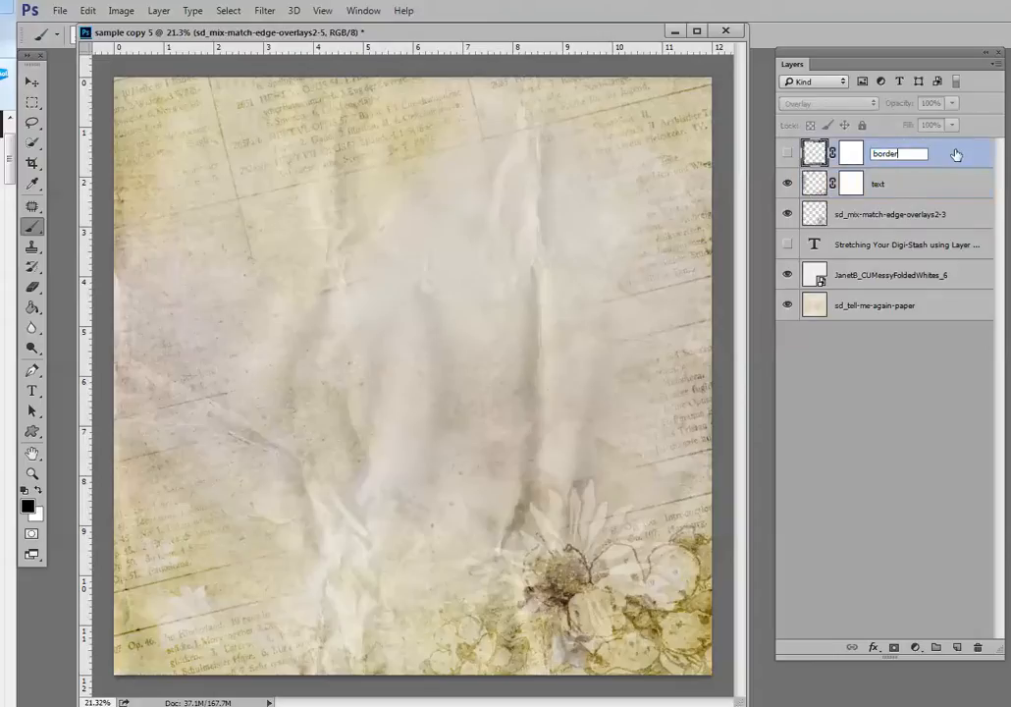
pyautogui.press('Return')
# Target the text layer's mask and set the soft brush size to 700 px.
pyautogui.click(787, 184)
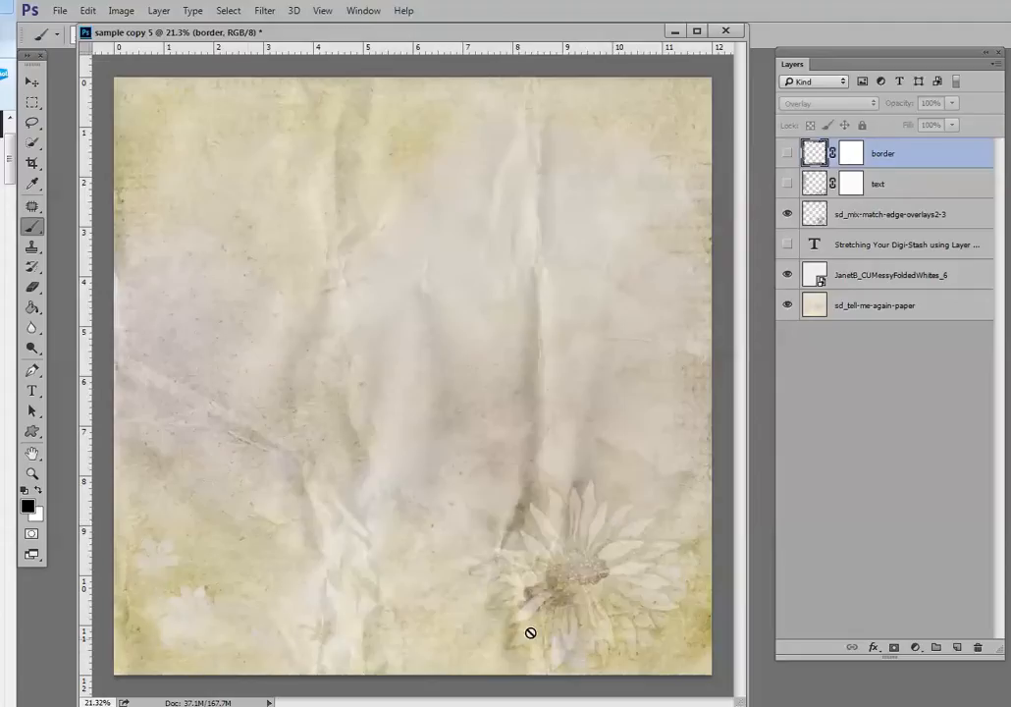
pyautogui.click(787, 183)
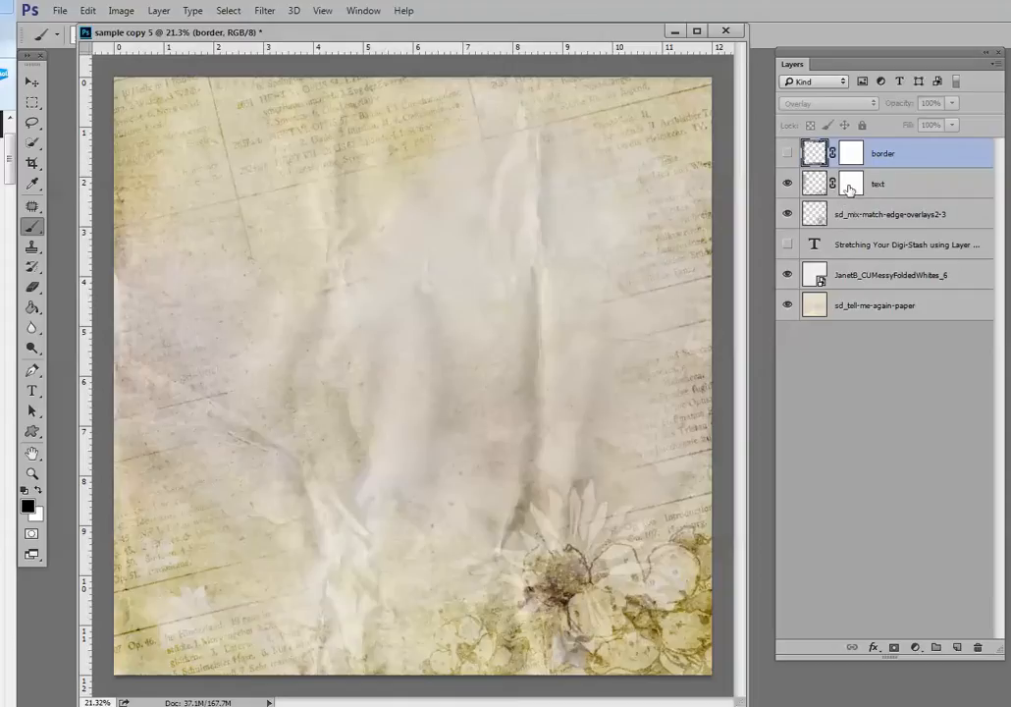
pyautogui.click(850, 185)
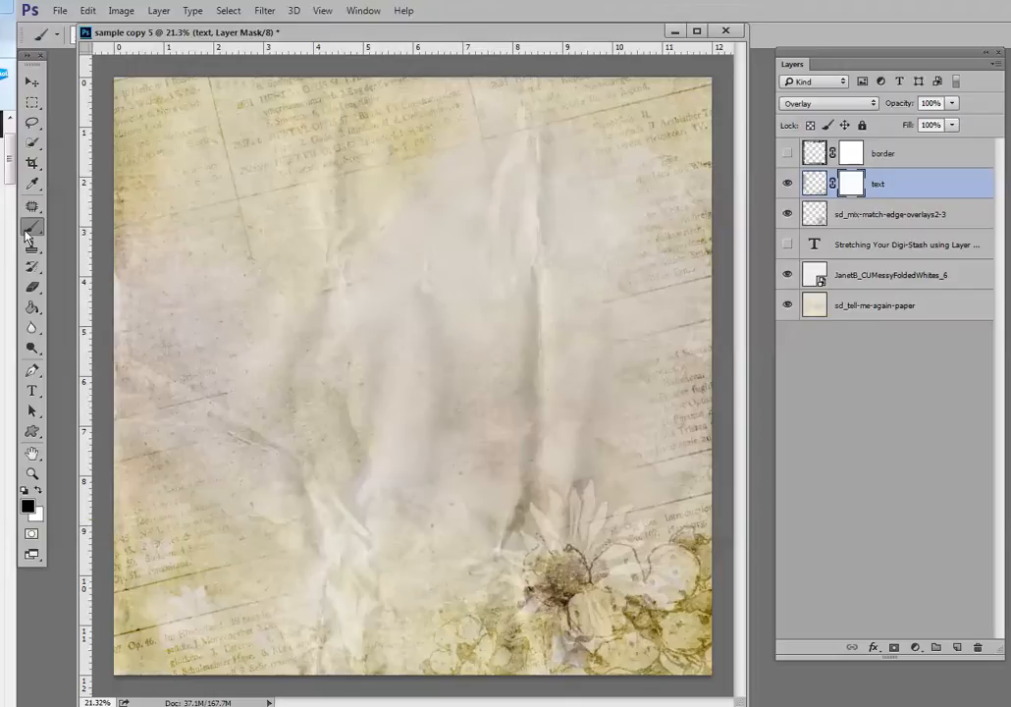
pyautogui.moveTo(117, 31); pyautogui.dragTo(120, 67)
pyautogui.click(96, 37)
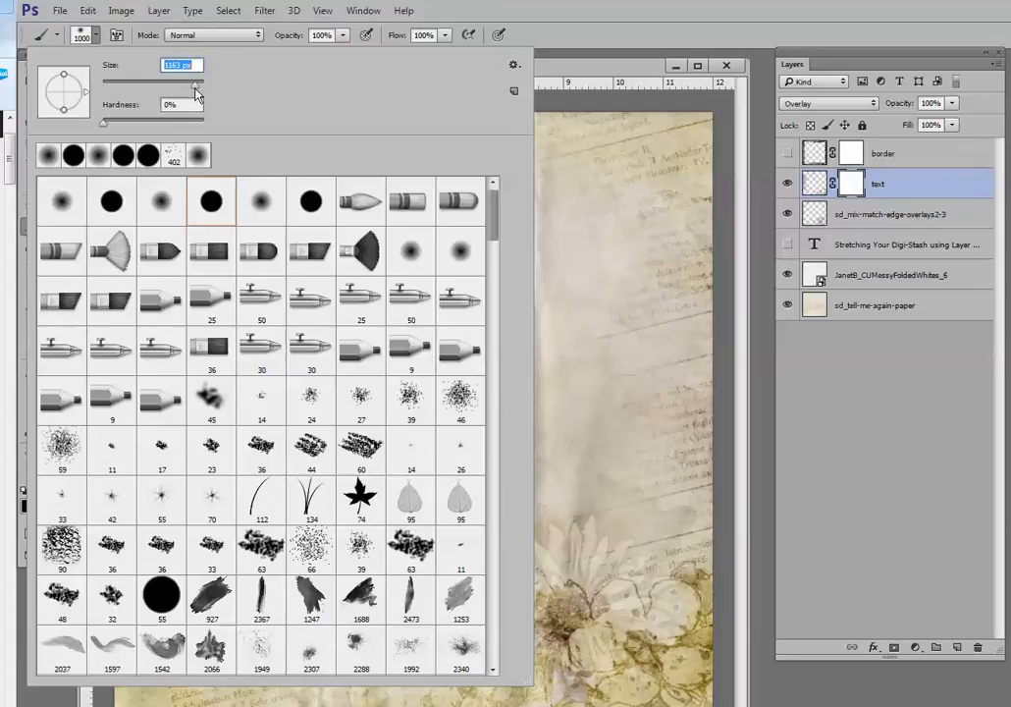
pyautogui.moveTo(193, 88); pyautogui.dragTo(194, 88)
pyautogui.write('700')
pyautogui.press('Return')
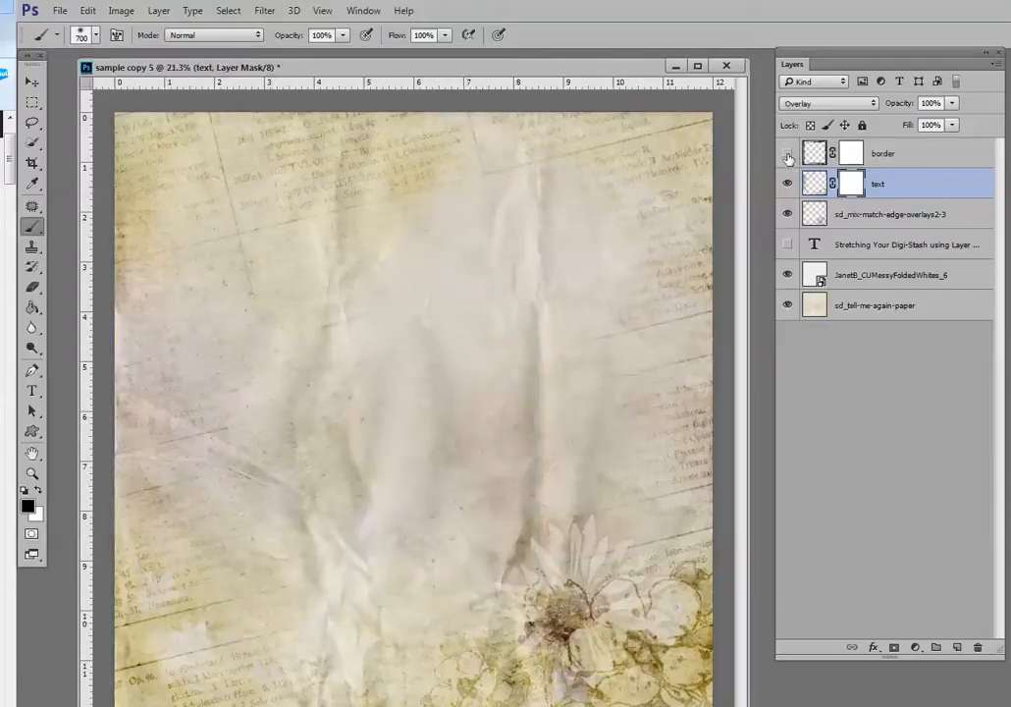
# Show the border layer, then paint black on the text layer's mask just inside the border and adjust that layer's opacity.
pyautogui.click(787, 154)
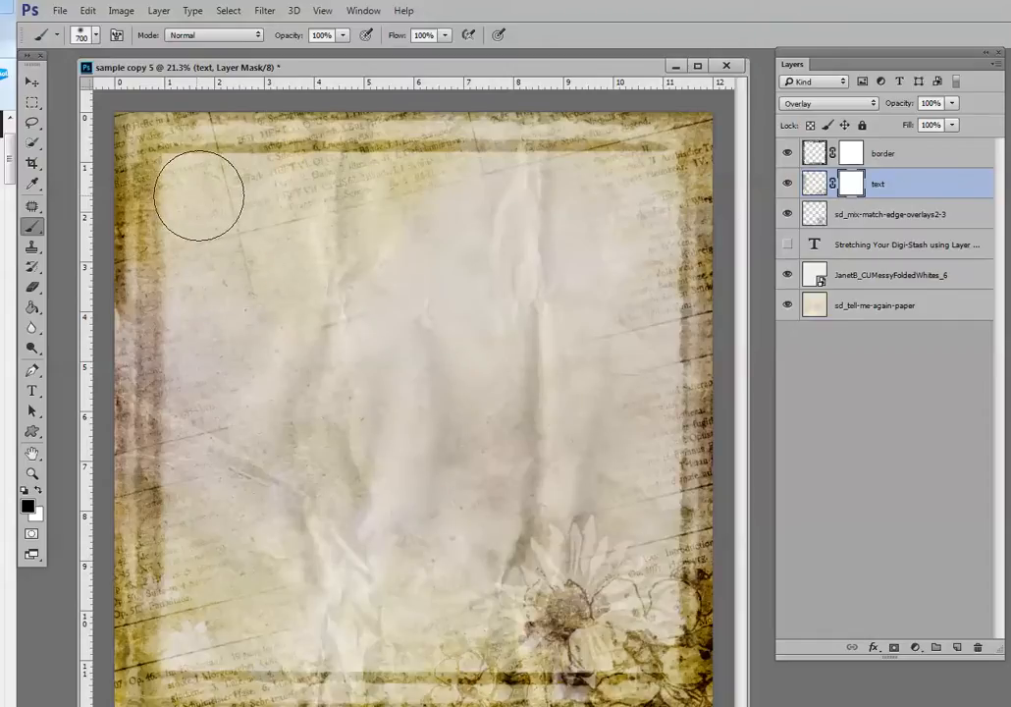
pyautogui.moveTo(198, 196)
pyautogui.mouseDown()
pyautogui.moveTo(502, 213)
pyautogui.moveTo(541, 212)
pyautogui.moveTo(299, 192)
pyautogui.moveTo(479, 211)
pyautogui.moveTo(637, 192)
pyautogui.moveTo(621, 320)
pyautogui.moveTo(624, 603)
pyautogui.moveTo(600, 621)
pyautogui.moveTo(355, 604)
pyautogui.moveTo(224, 608)
pyautogui.moveTo(198, 621)
pyautogui.moveTo(213, 513)
pyautogui.moveTo(242, 589)
pyautogui.moveTo(333, 456)
pyautogui.moveTo(248, 533)
pyautogui.moveTo(243, 470)
pyautogui.moveTo(197, 454)
pyautogui.moveTo(199, 494)
pyautogui.moveTo(227, 357)
pyautogui.moveTo(209, 232)
pyautogui.moveTo(247, 197)
pyautogui.moveTo(581, 215)
pyautogui.moveTo(628, 203)
pyautogui.moveTo(609, 622)
pyautogui.moveTo(546, 628)
pyautogui.moveTo(390, 608)
pyautogui.mouseUp()
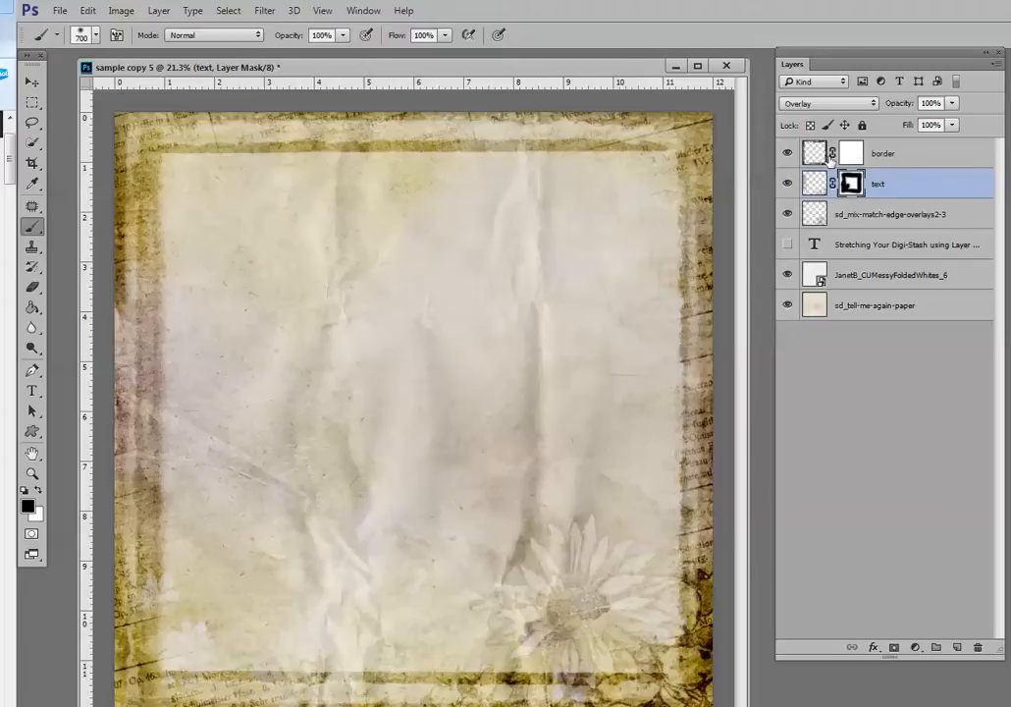
pyautogui.click(951, 104)
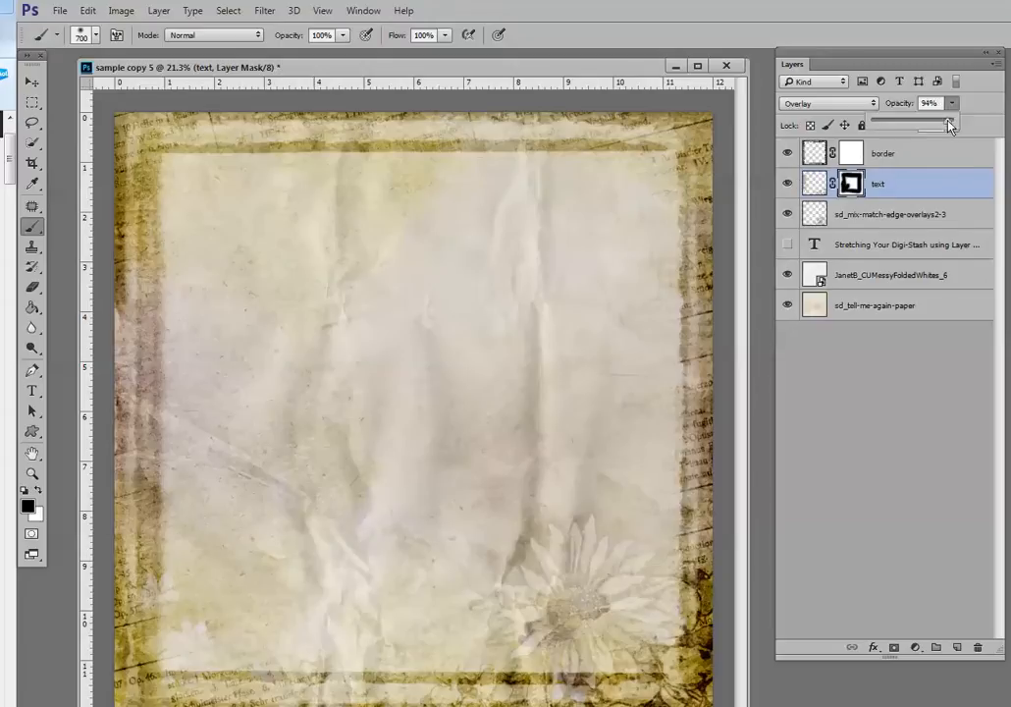
pyautogui.moveTo(929, 123); pyautogui.dragTo(901, 124)
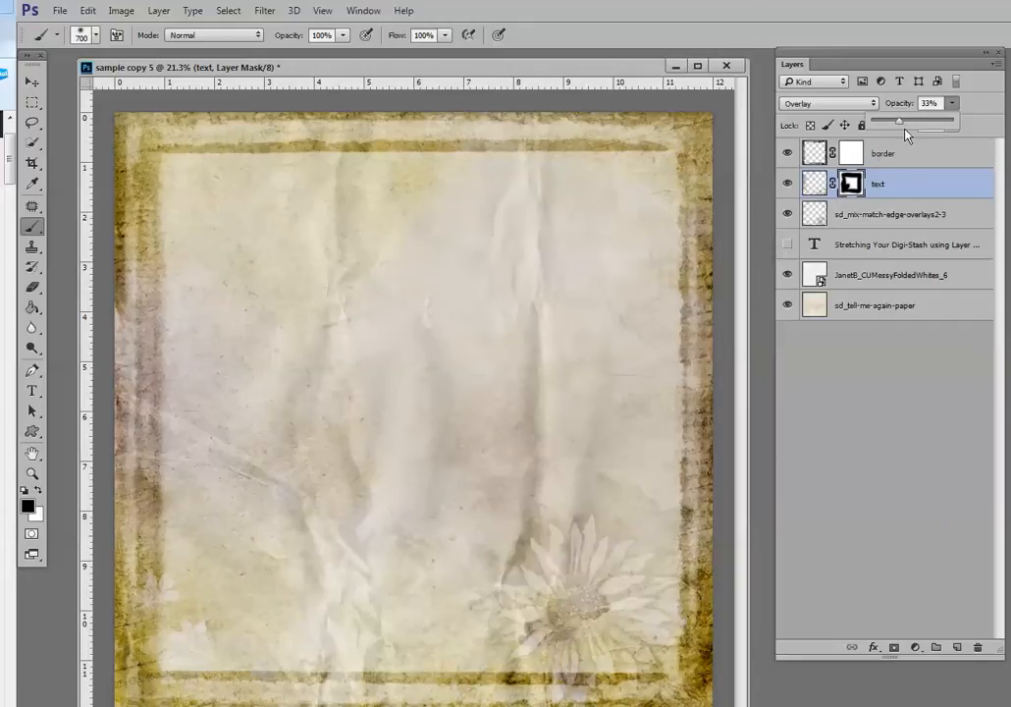
# Set the border layer's opacity to 58% and its blend mode to Soft Light.
pyautogui.click(937, 153)
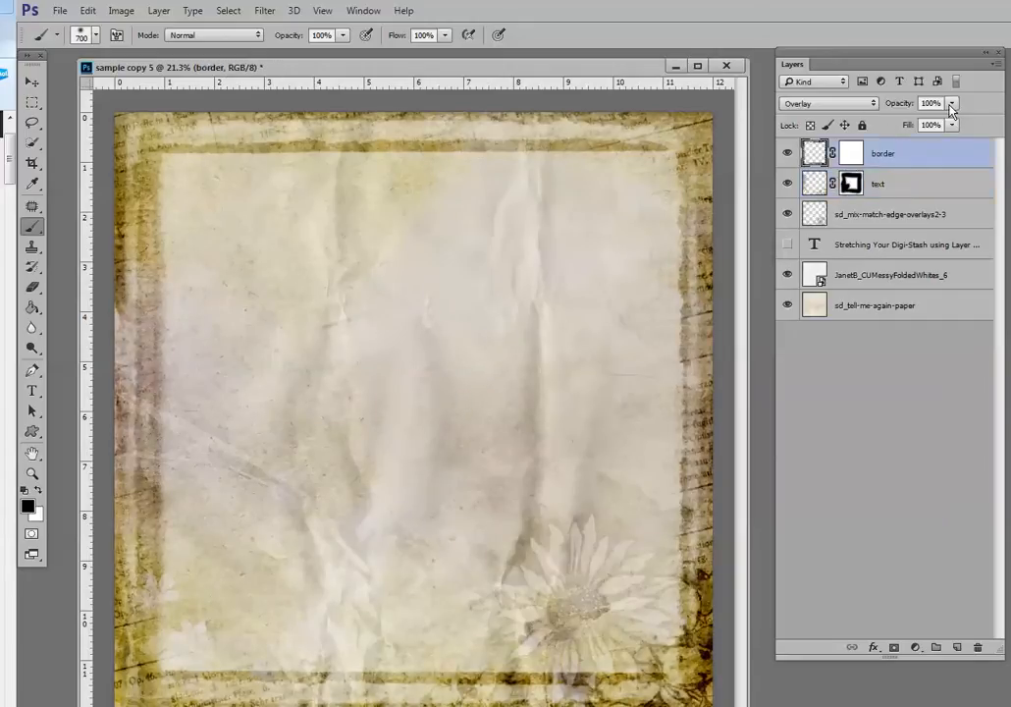
pyautogui.click(950, 104)
pyautogui.moveTo(945, 124); pyautogui.dragTo(925, 126)
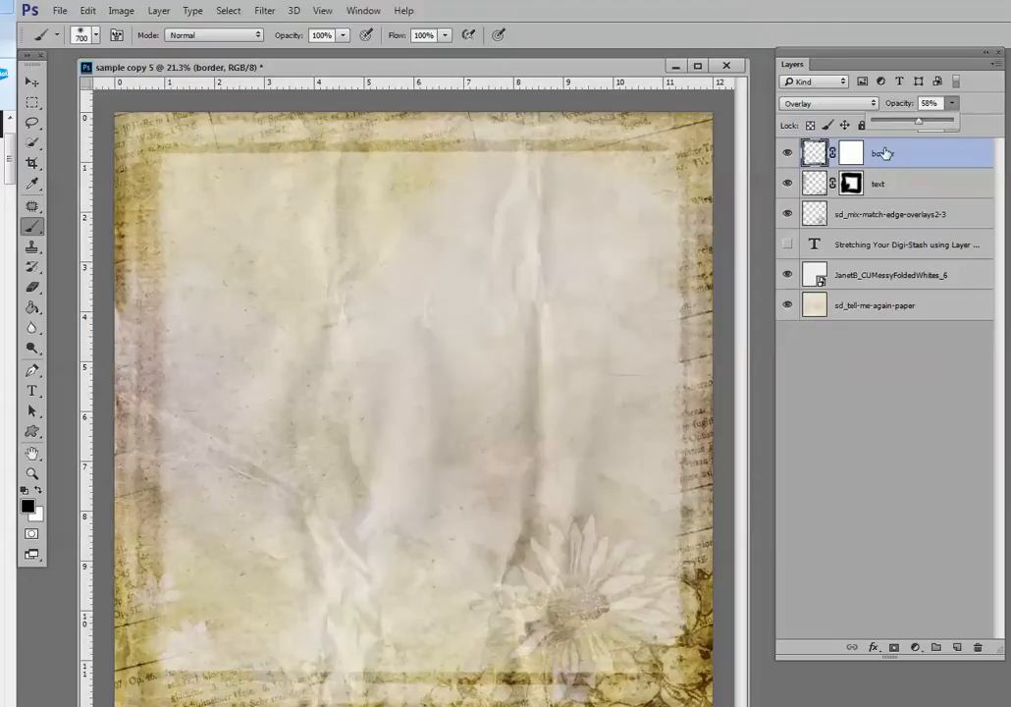
pyautogui.click(830, 103)
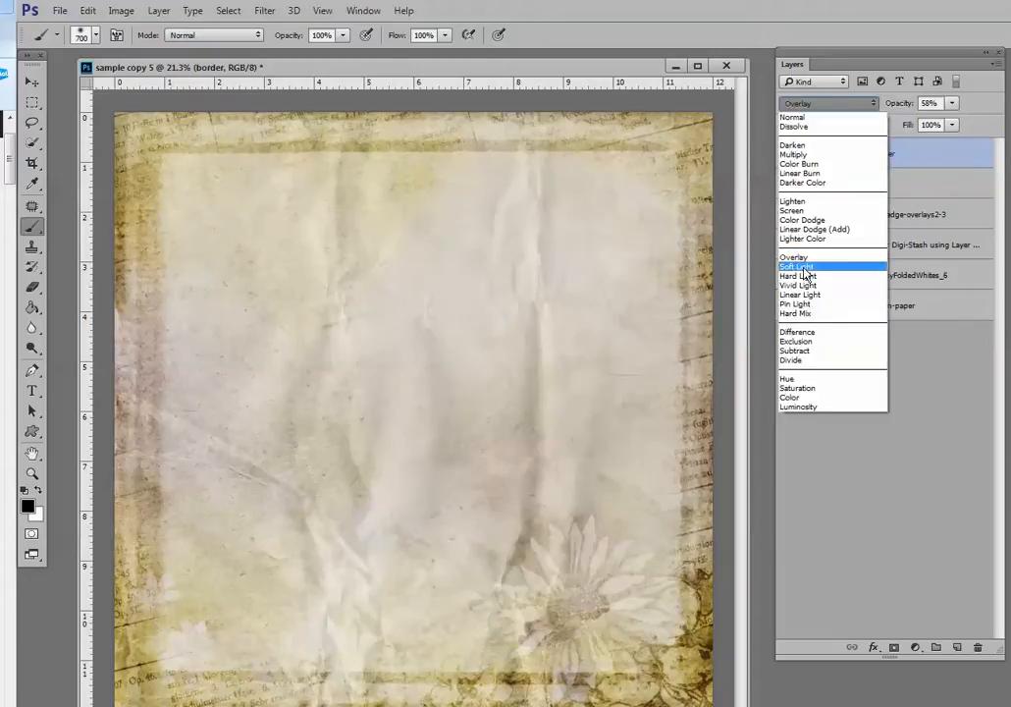
pyautogui.click(796, 266)
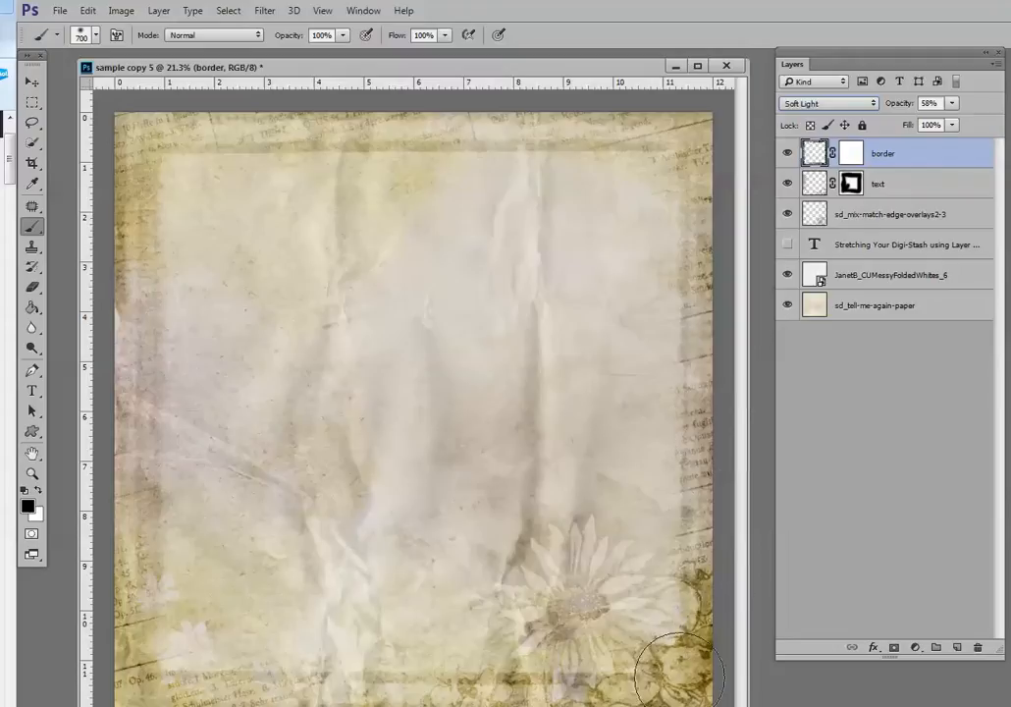
# Paint black on the text layer's mask over the paper's lower-right corner, then soften more of the text at 58% brush opacity.
pyautogui.click(786, 184)
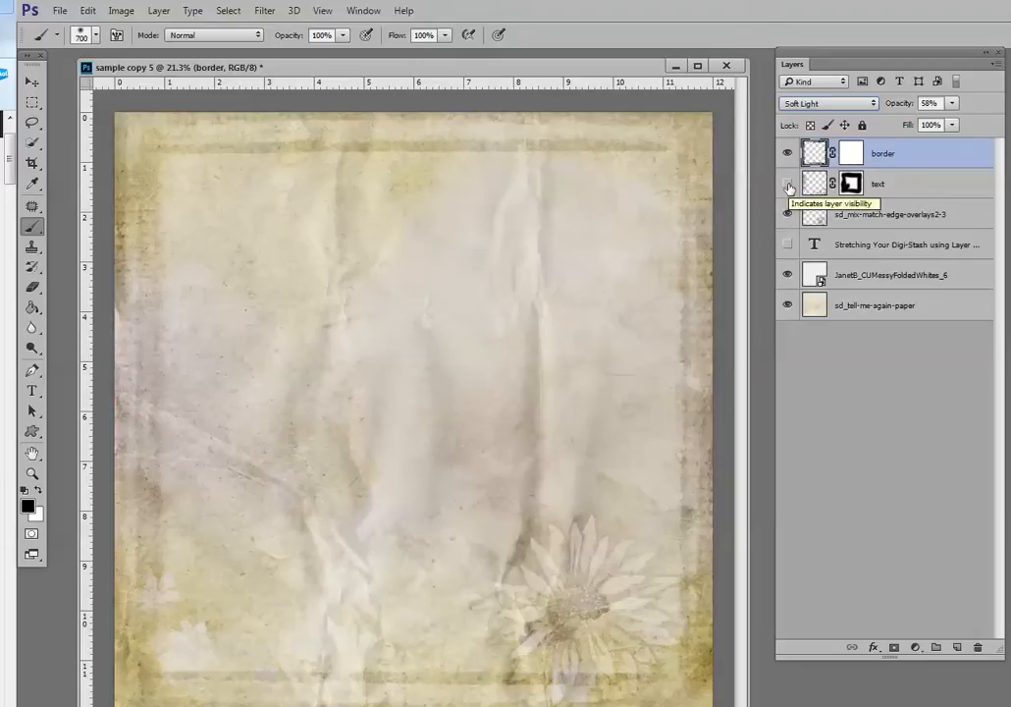
pyautogui.click(787, 185)
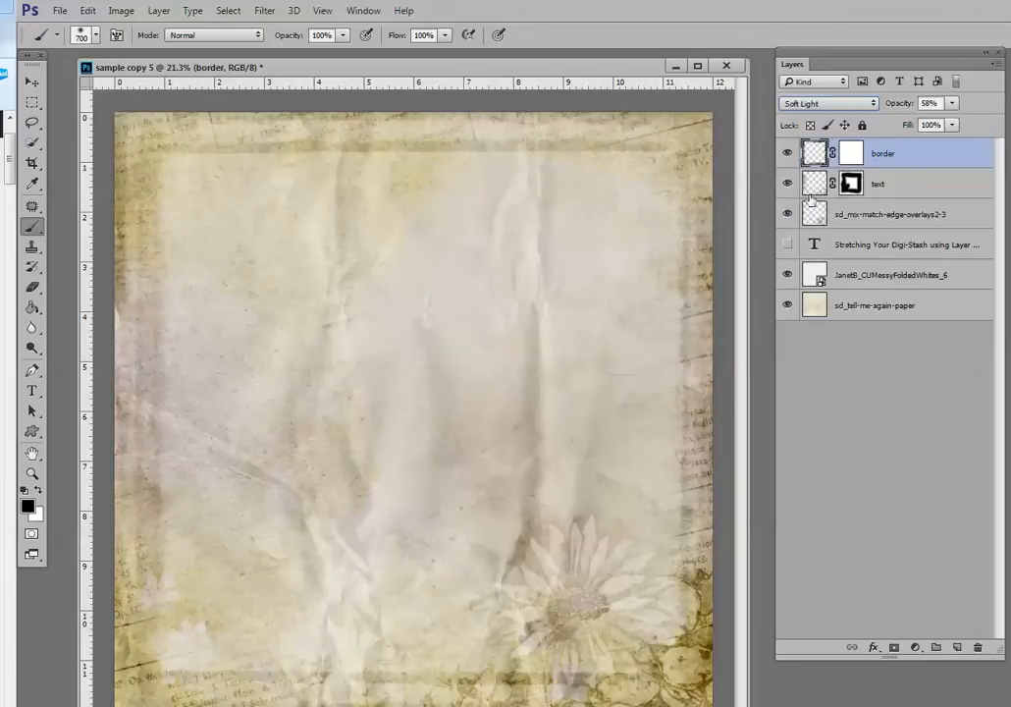
pyautogui.click(846, 186)
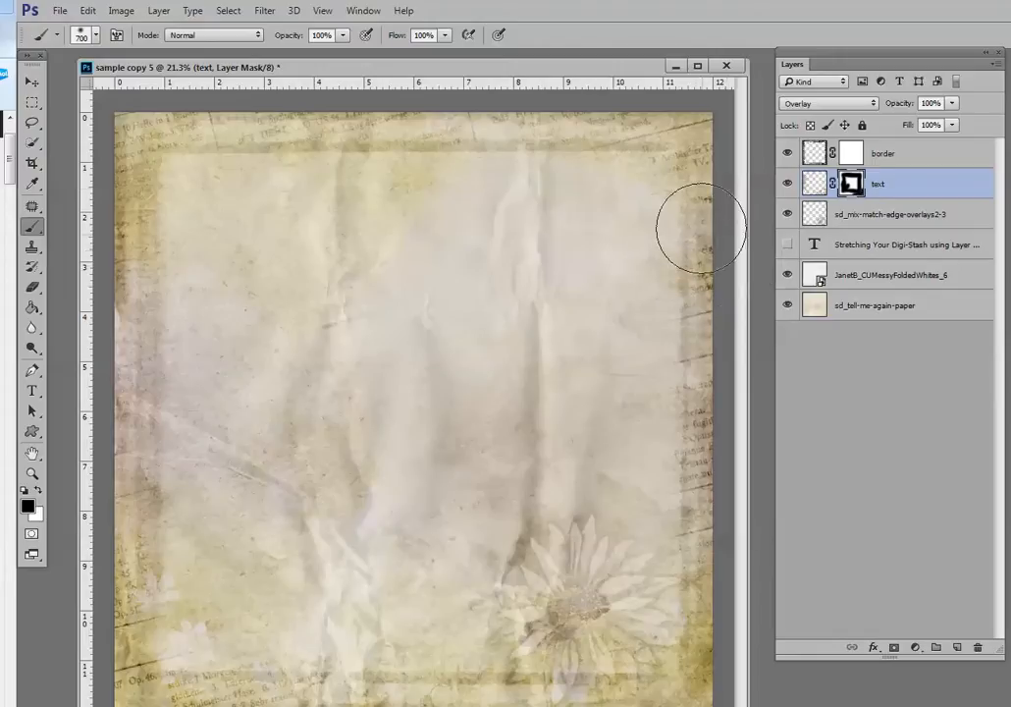
pyautogui.click(342, 36)
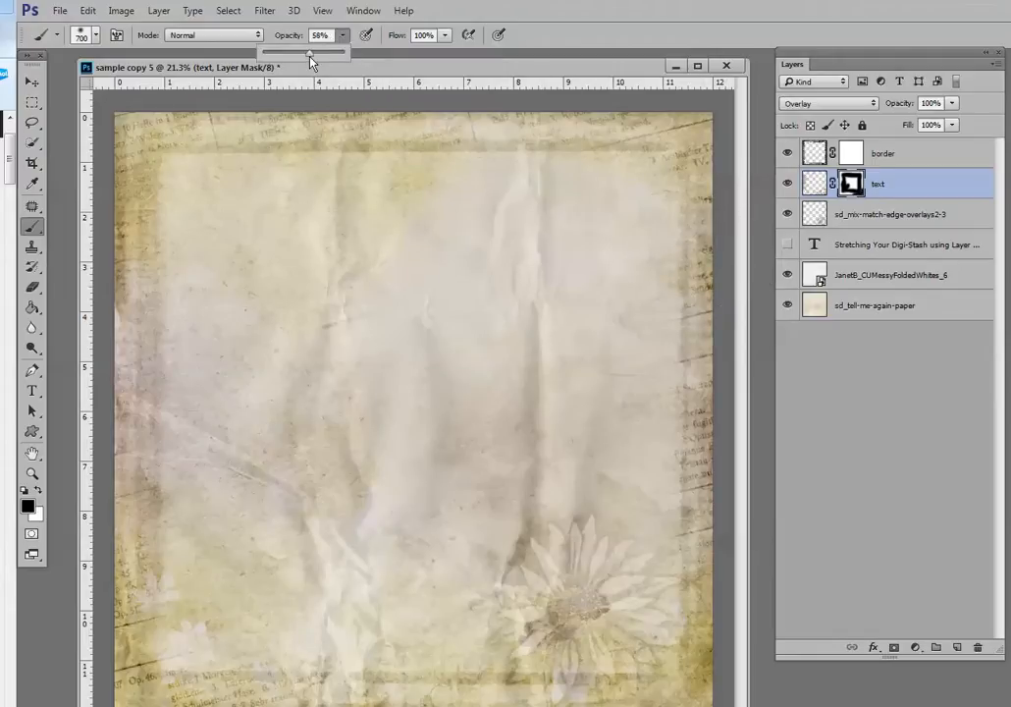
pyautogui.click(859, 188)
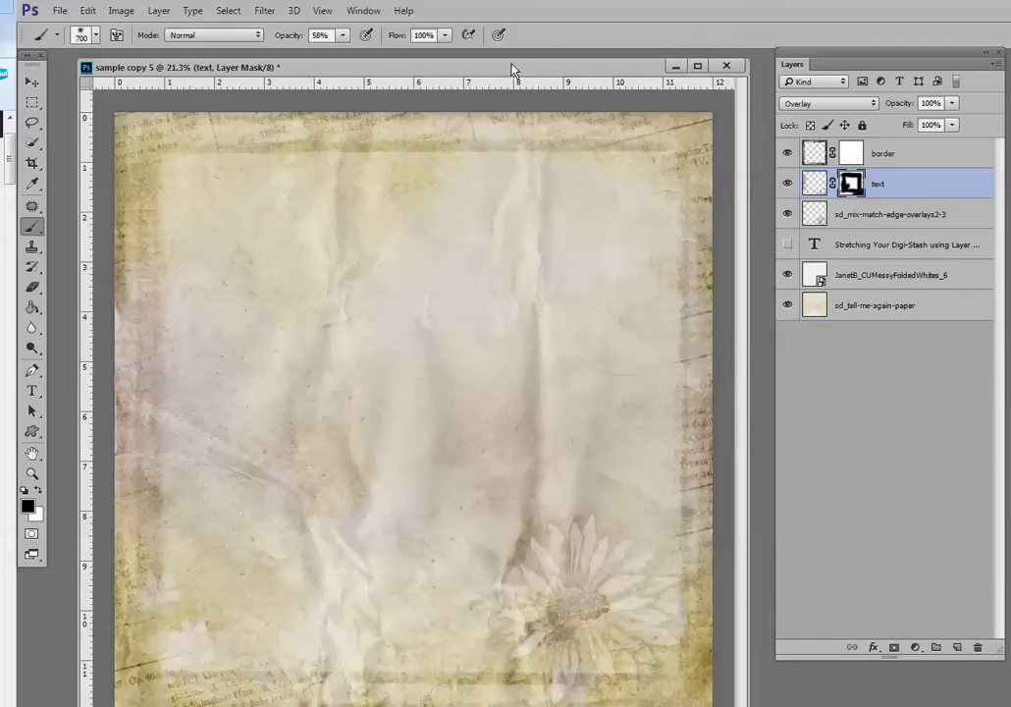
# Reposition the document window and shrink it so its lower edge fits on the screen.
pyautogui.moveTo(512, 69); pyautogui.dragTo(523, 54)
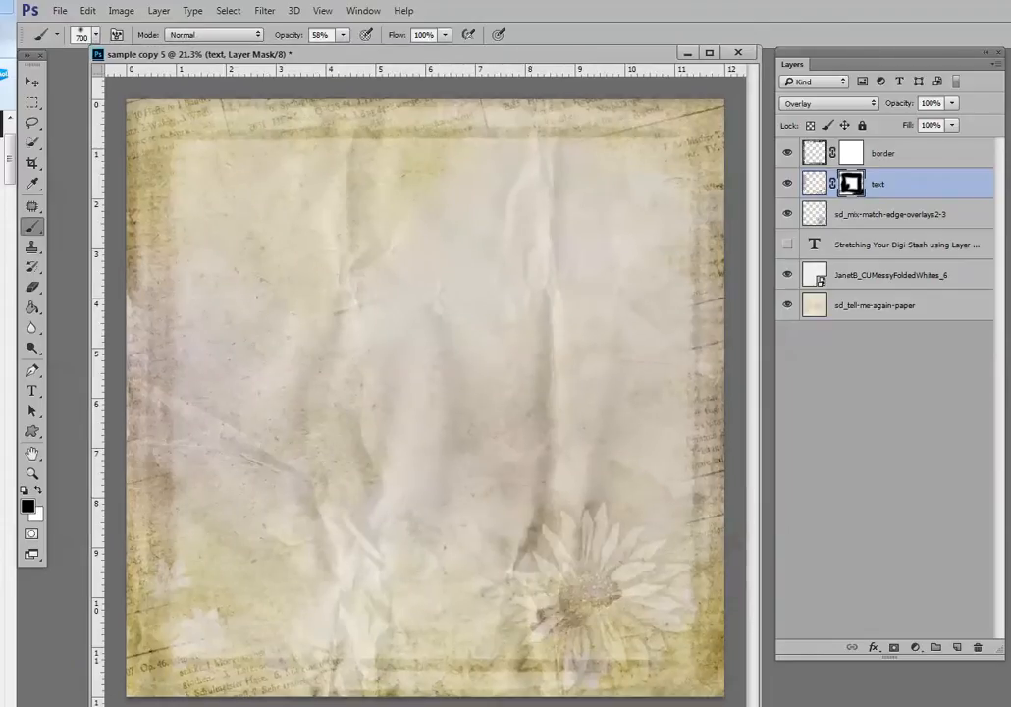
pyautogui.moveTo(759, 705)
pyautogui.mouseDown()
pyautogui.moveTo(711, 675)
pyautogui.moveTo(687, 551)
pyautogui.moveTo(714, 655)
pyautogui.moveTo(715, 626)
pyautogui.moveTo(731, 680)
pyautogui.mouseUp()
pyautogui.scroll(-3, 586, 314)
pyautogui.scroll(3, 569, 301)
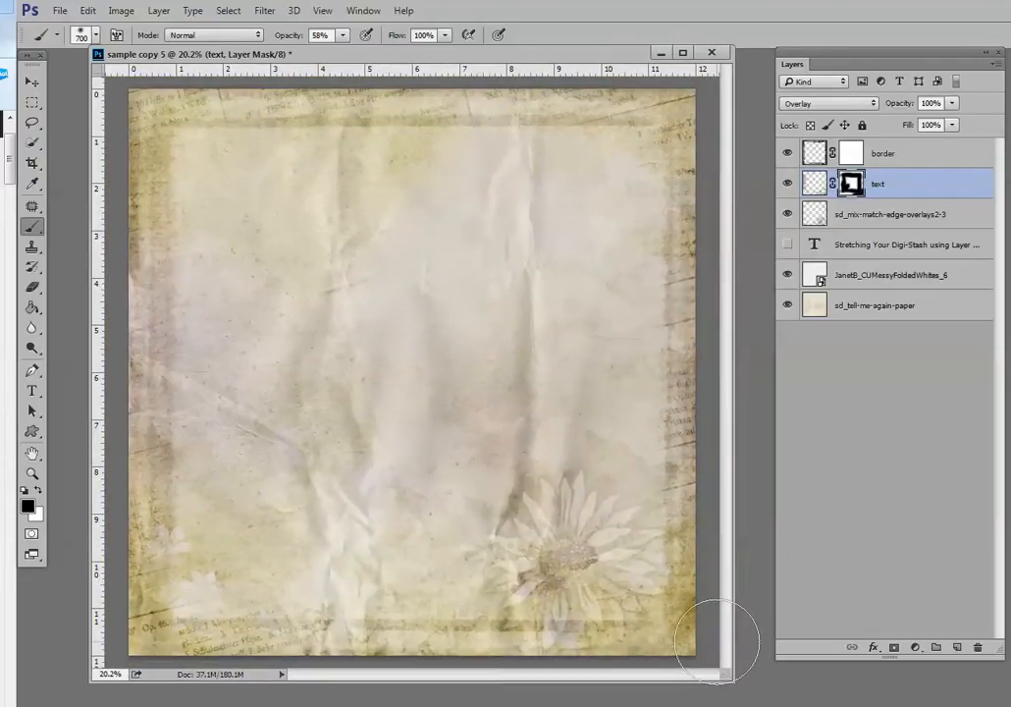
pyautogui.hotkey('ctrl', '0')
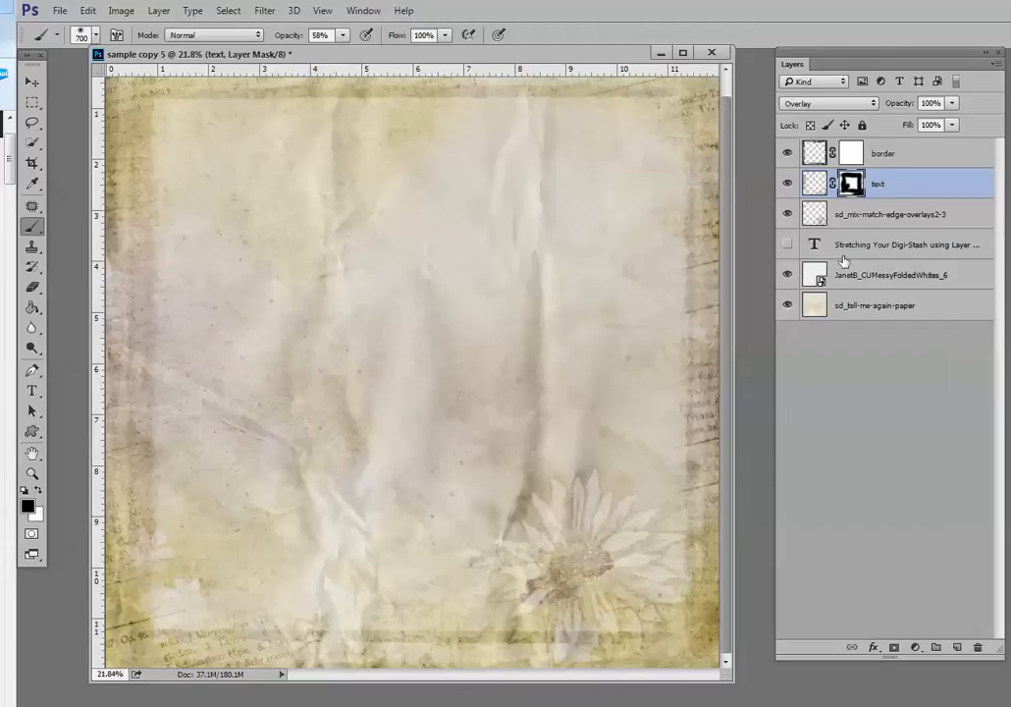
# Target the border layer's mask and set the brush to 175 px at 100% opacity.
pyautogui.click(852, 157)
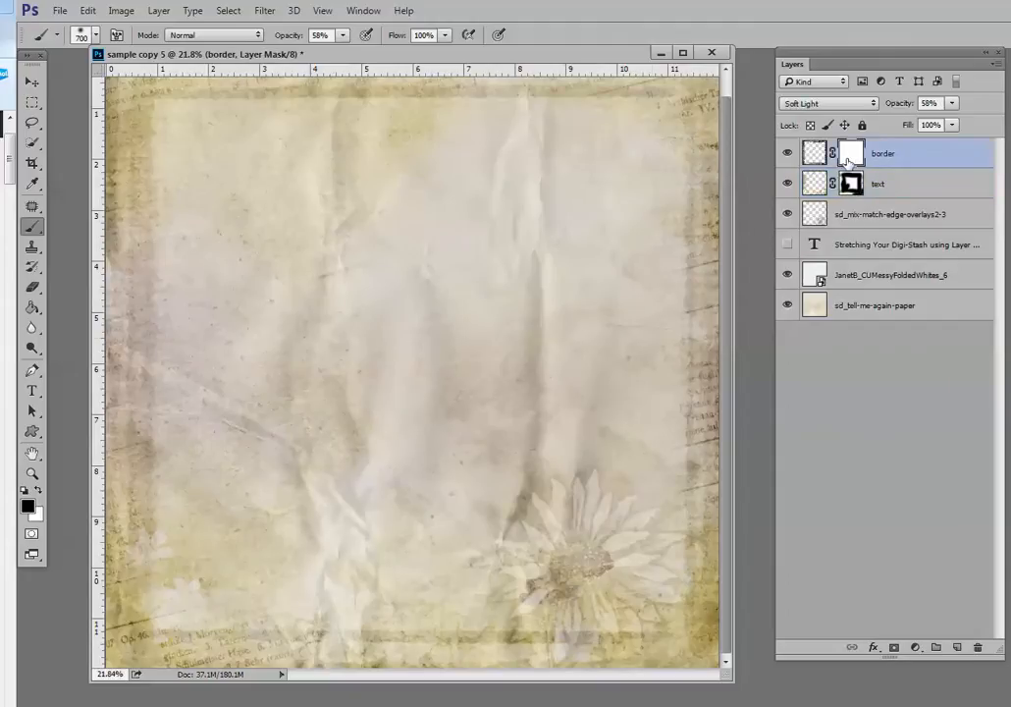
pyautogui.press('[')
pyautogui.press('[')
pyautogui.press('[')
pyautogui.press('[')
pyautogui.press('[')
pyautogui.press('[')
pyautogui.press('[')
pyautogui.click(343, 35)
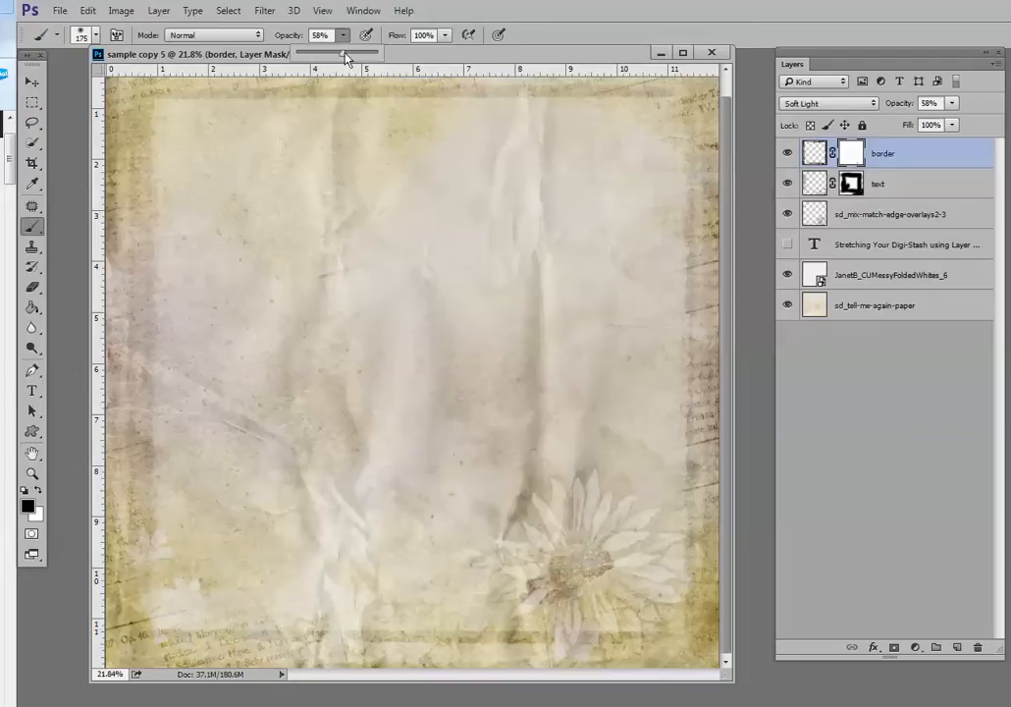
pyautogui.moveTo(344, 52); pyautogui.dragTo(377, 52)
# Paint black on the border layer's mask where the border crosses the large flower's petals.
pyautogui.moveTo(571, 628)
pyautogui.mouseDown()
pyautogui.moveTo(568, 639)
pyautogui.moveTo(521, 639)
pyautogui.moveTo(543, 630)
pyautogui.mouseUp()
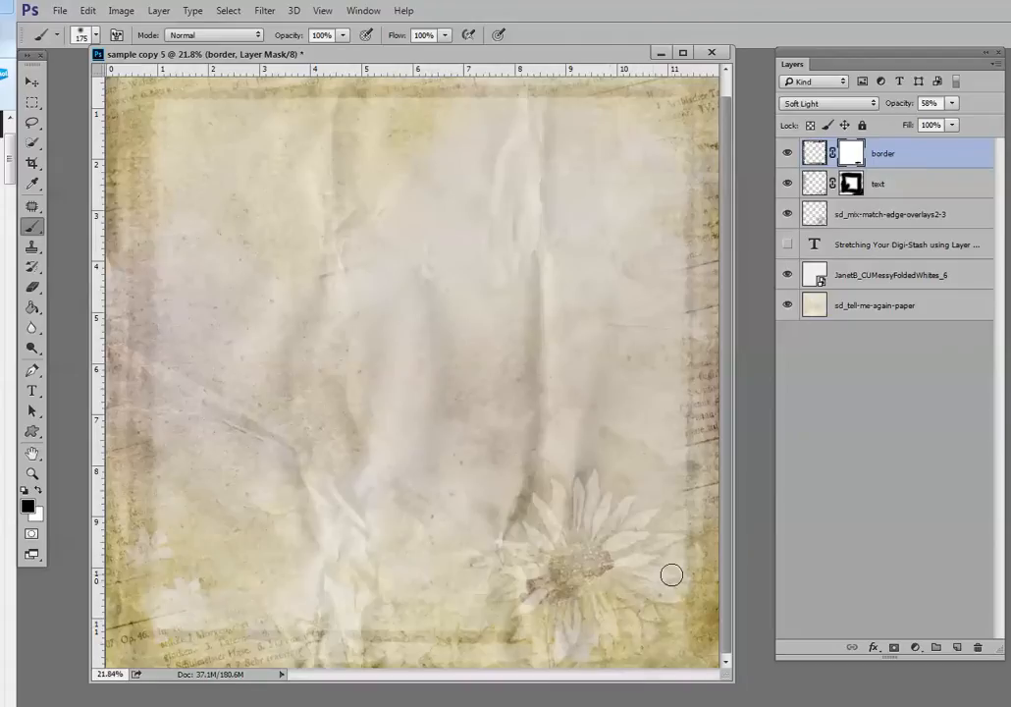
pyautogui.scroll(-1, 631, 517)
pyautogui.scroll(-1, 631, 517)
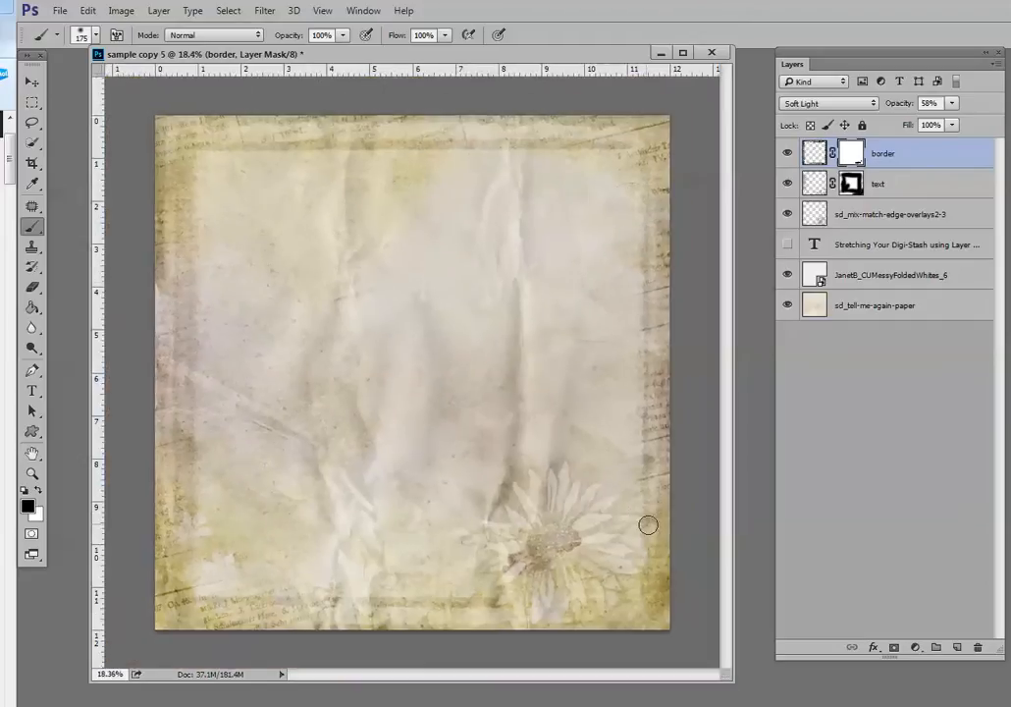